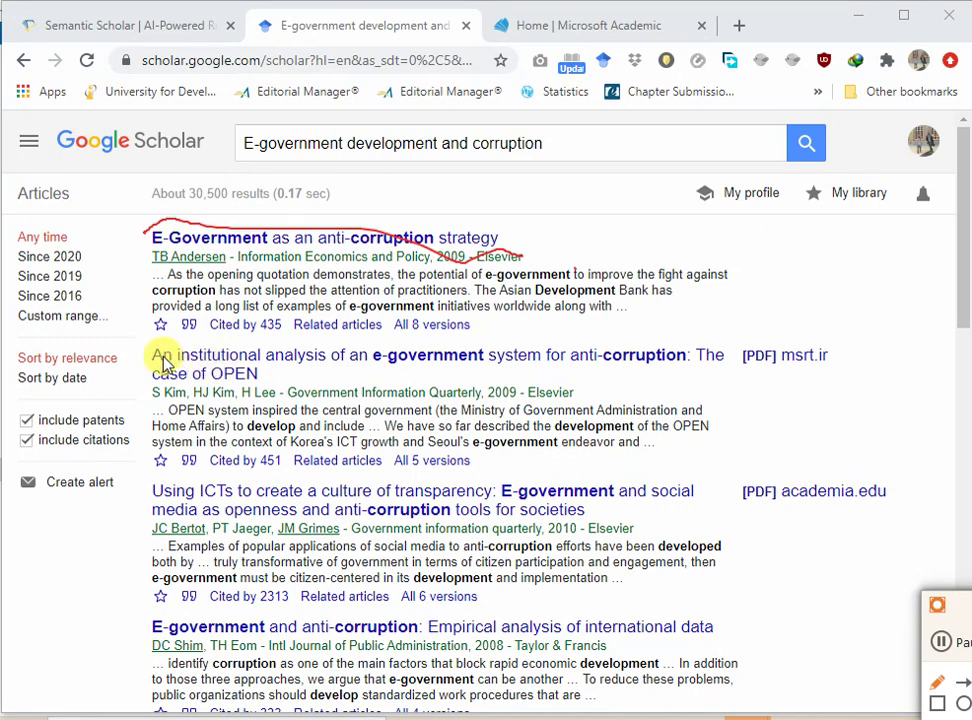
pyautogui.moveTo(150, 352); pyautogui.dragTo(186, 394)
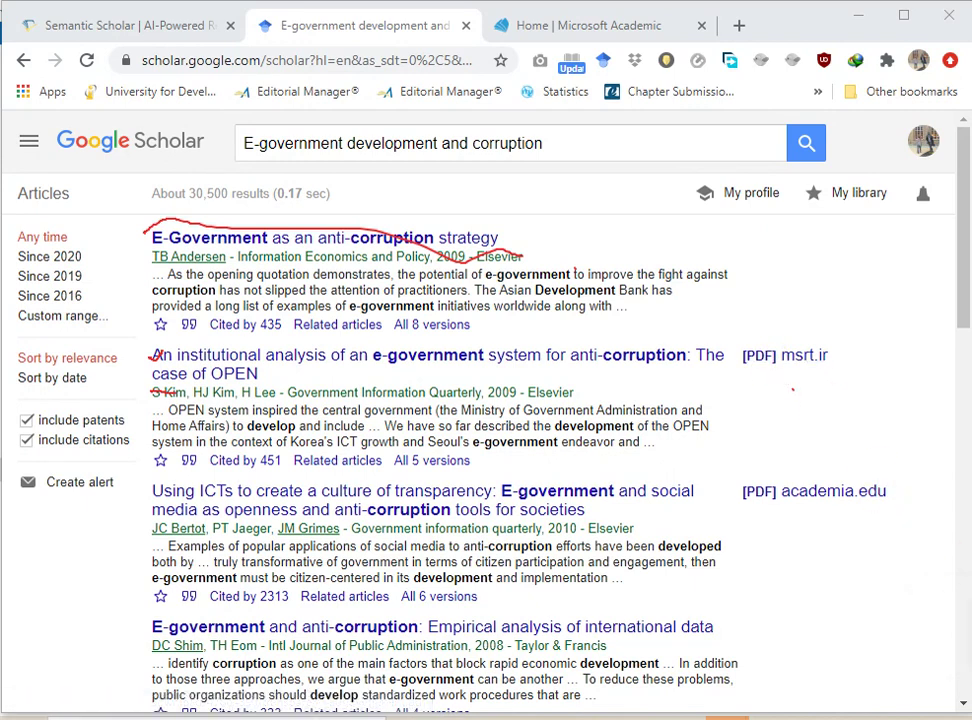
pyautogui.click(23, 62)
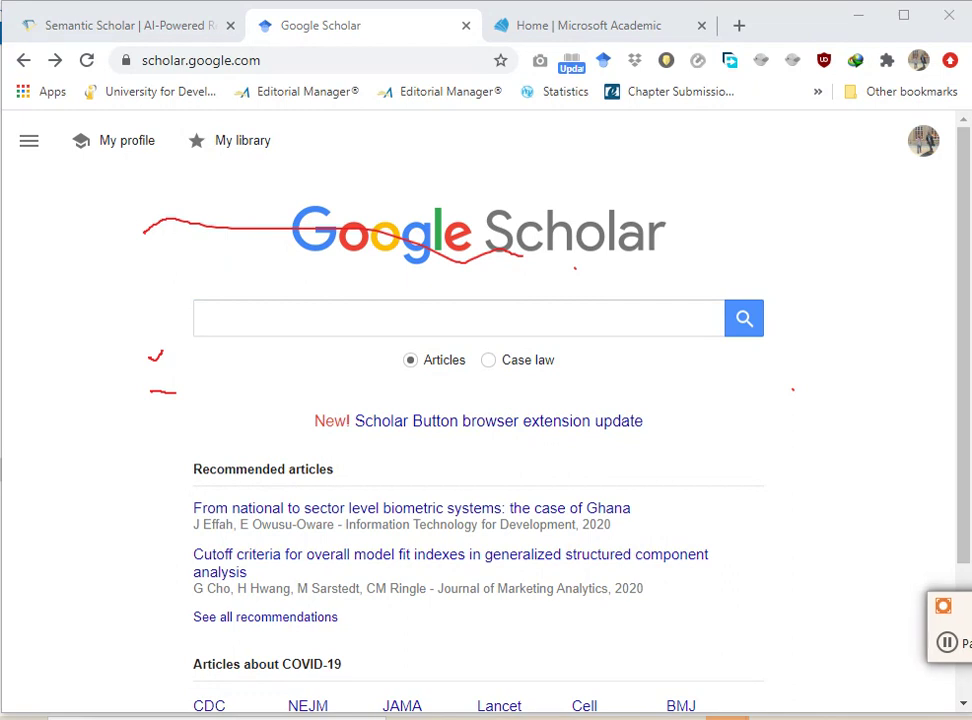
pyautogui.click(722, 629)
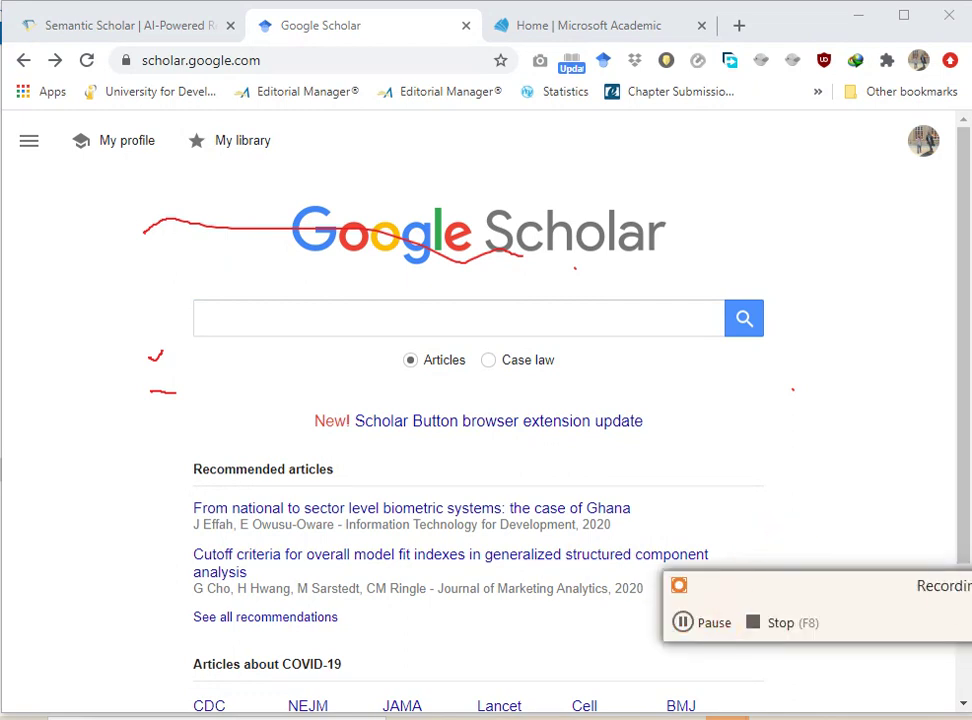
pyautogui.click(664, 622)
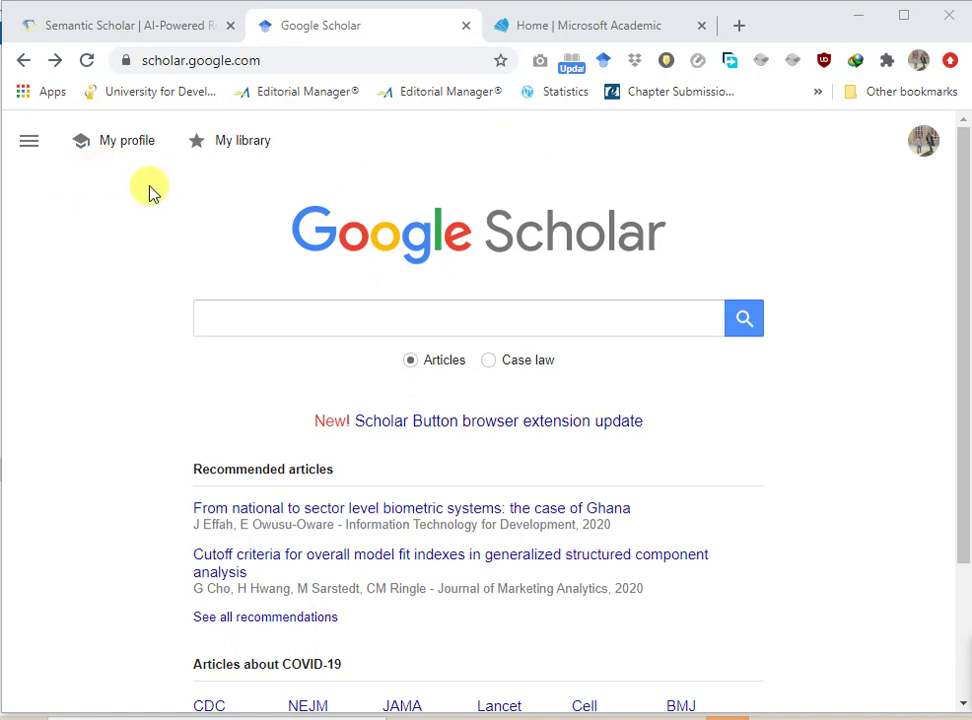
pyautogui.click(56, 61)
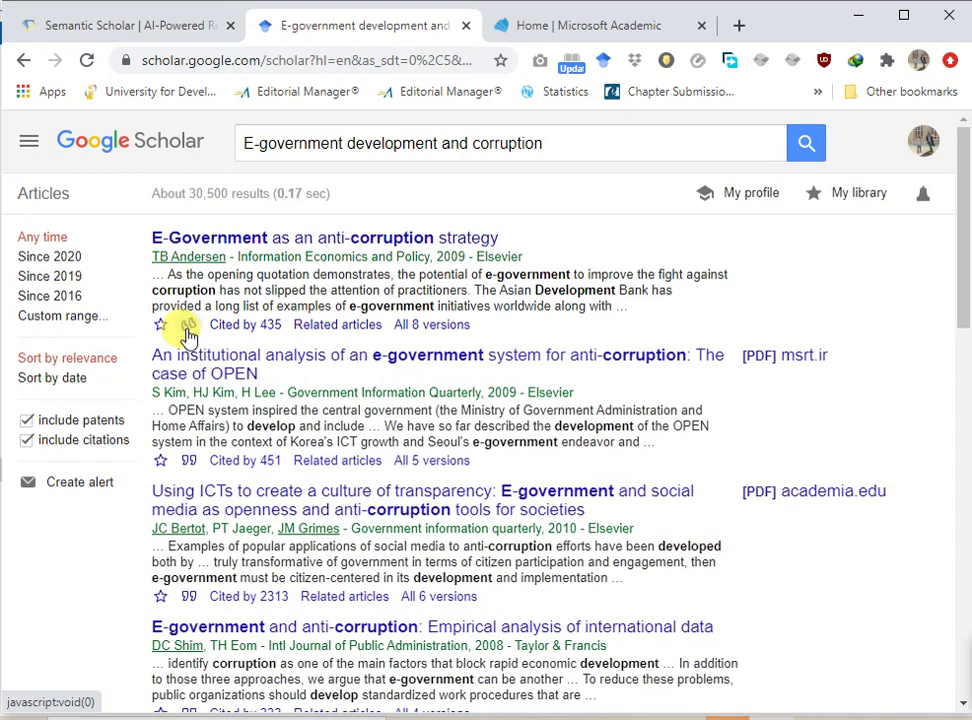
# Copy the MLA citation of "E-Government as an anti-corruption strategy", paste it into the blank Word document, and return to the Scholar results
pyautogui.click(189, 327)
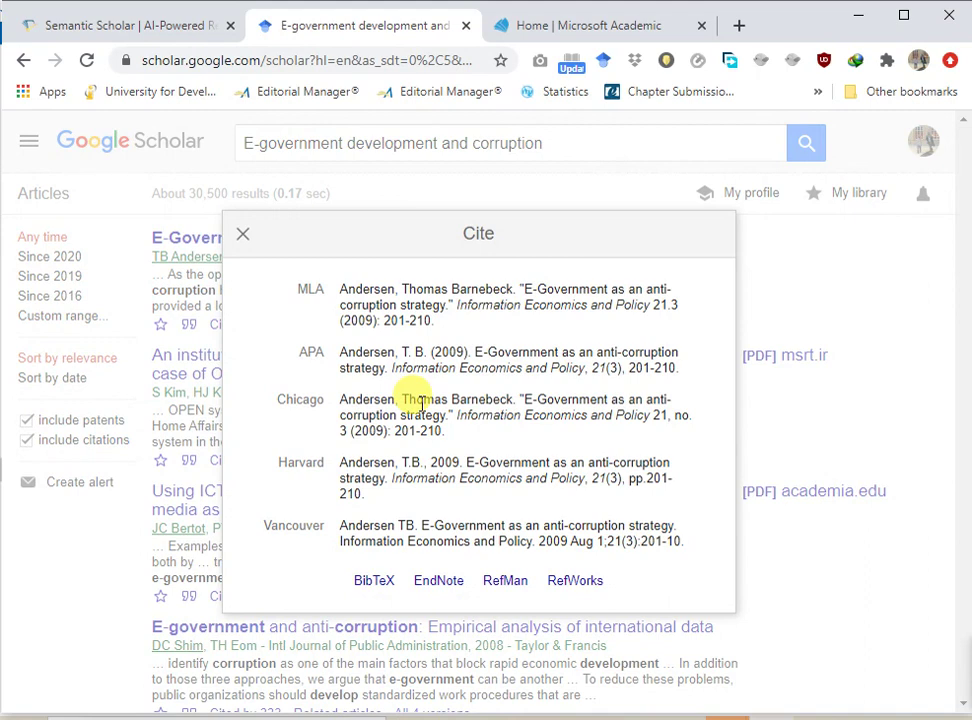
pyautogui.tripleClick(382, 293)
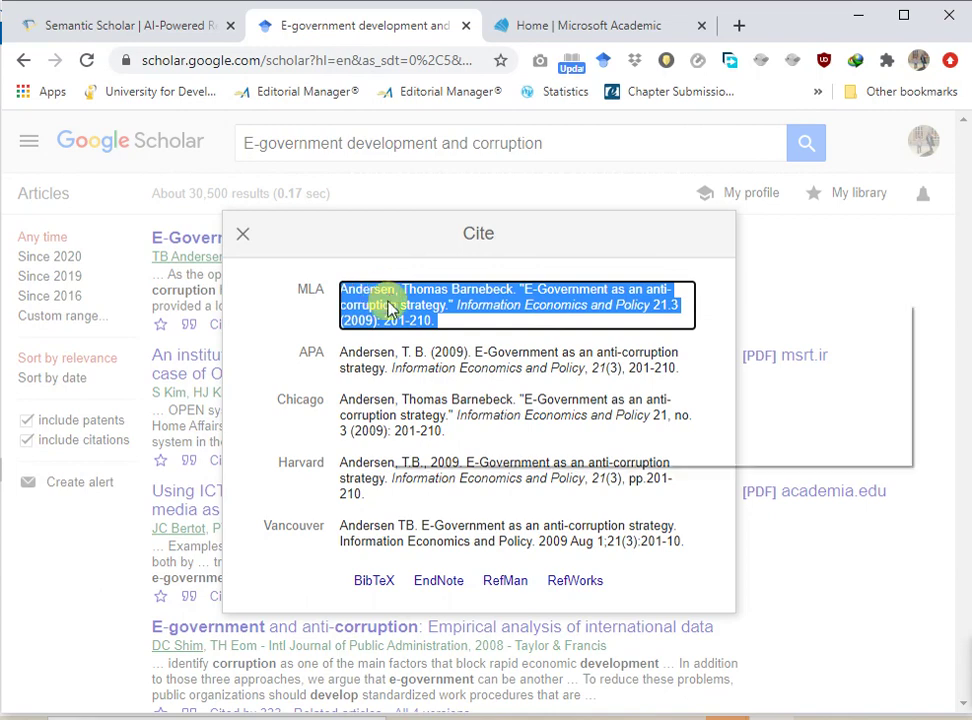
pyautogui.rightClick(387, 307)
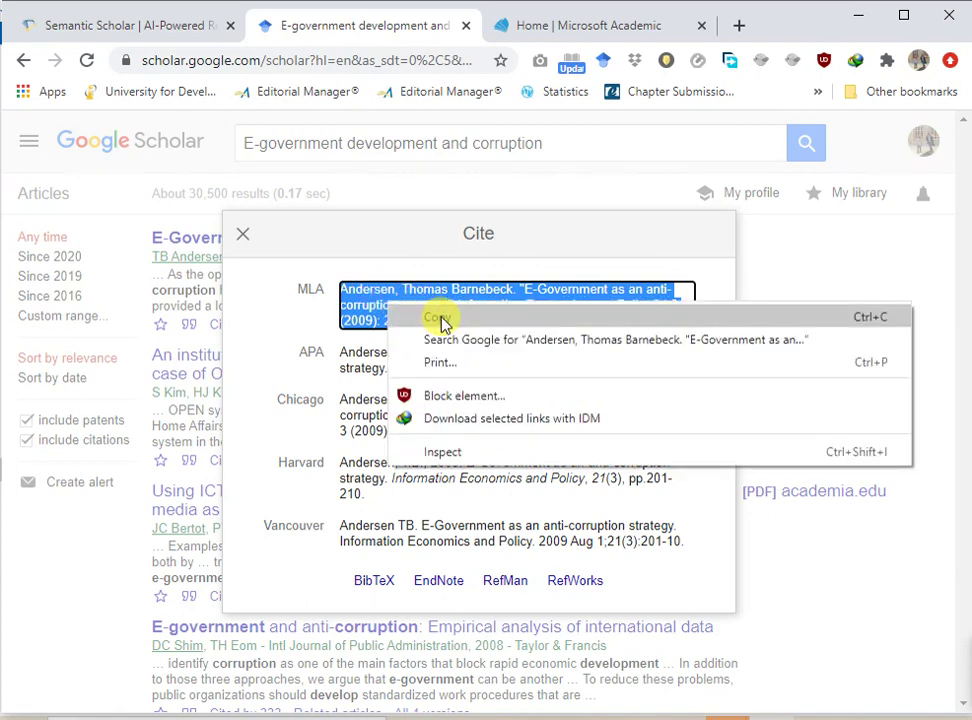
pyautogui.click(441, 319)
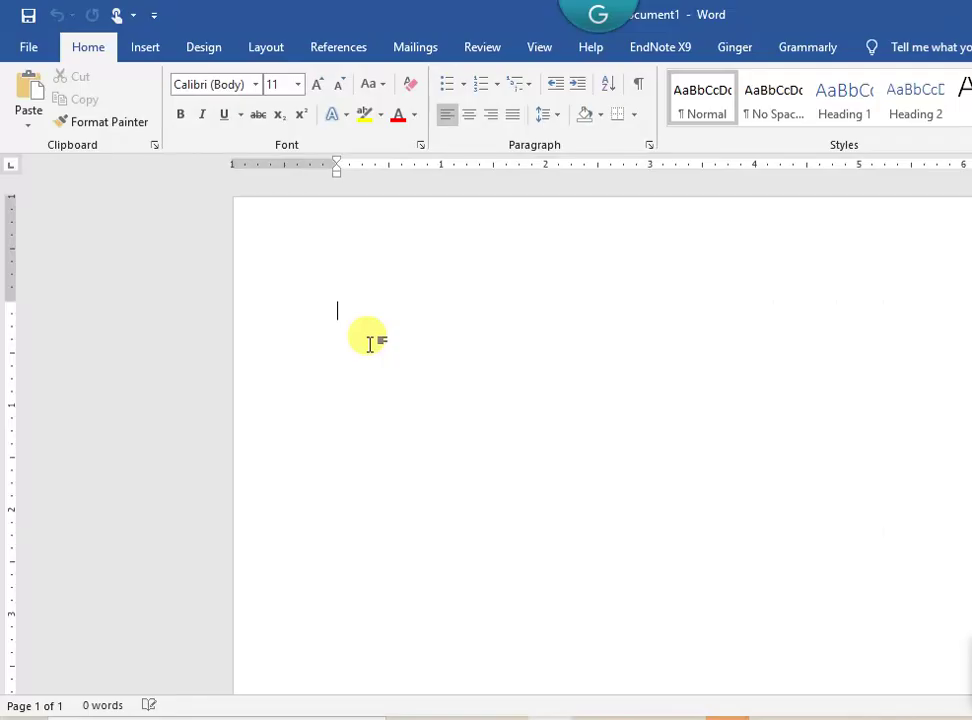
pyautogui.click(33, 92)
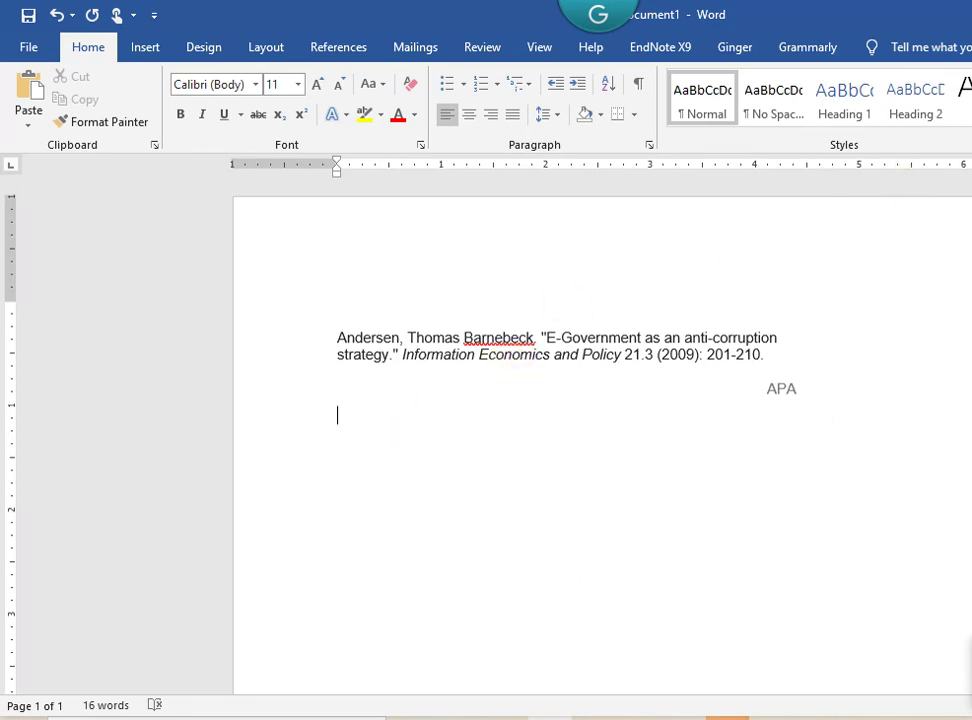
pyautogui.hotkey('alt', 'Tab')
pyautogui.press('Escape')
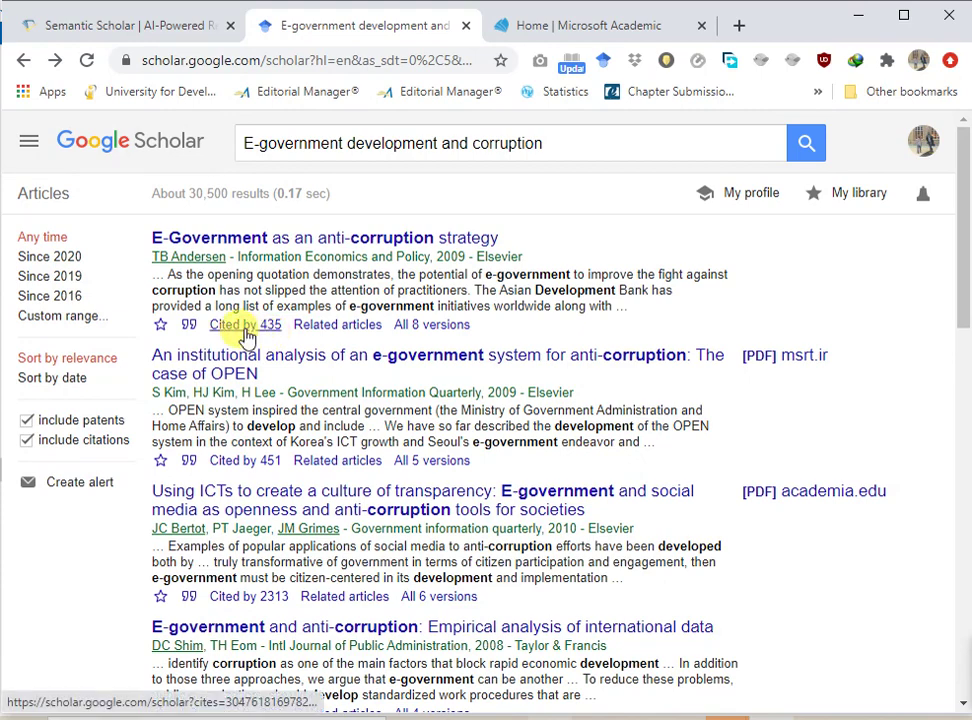
# Search within the articles citing "E-Government as an anti-corruption strategy" for "corruption", then return to the original results
pyautogui.click(245, 335)
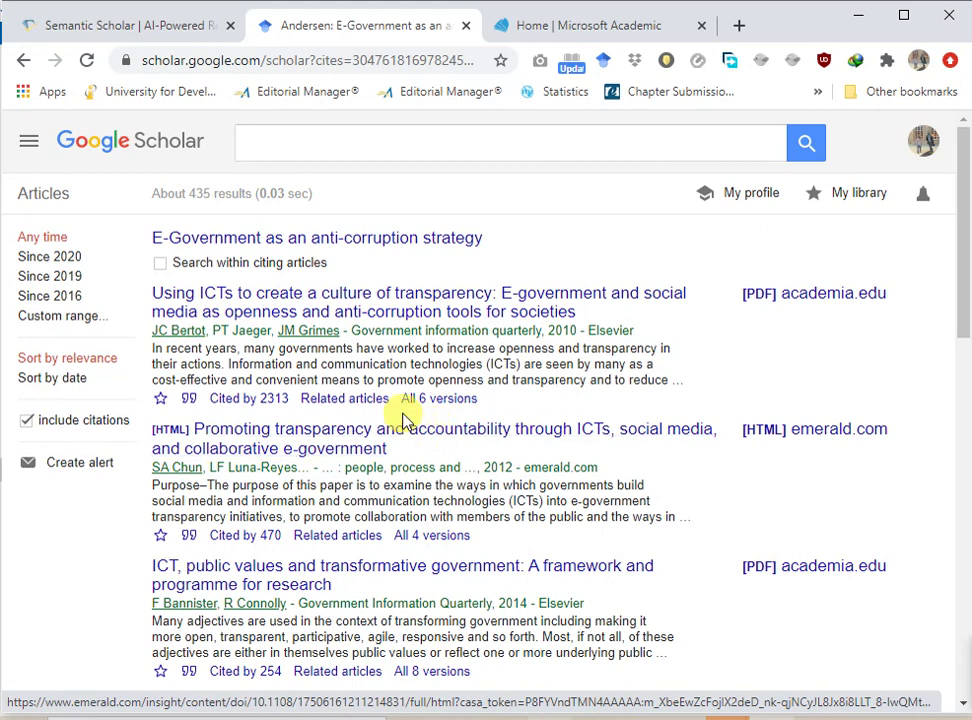
pyautogui.click(161, 264)
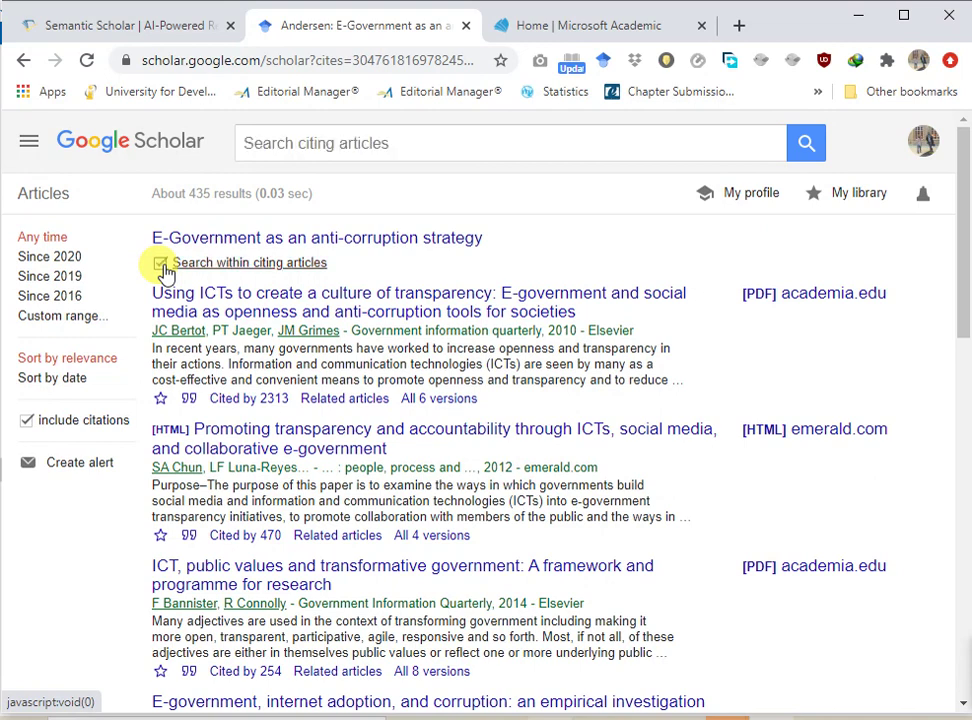
pyautogui.click(351, 140)
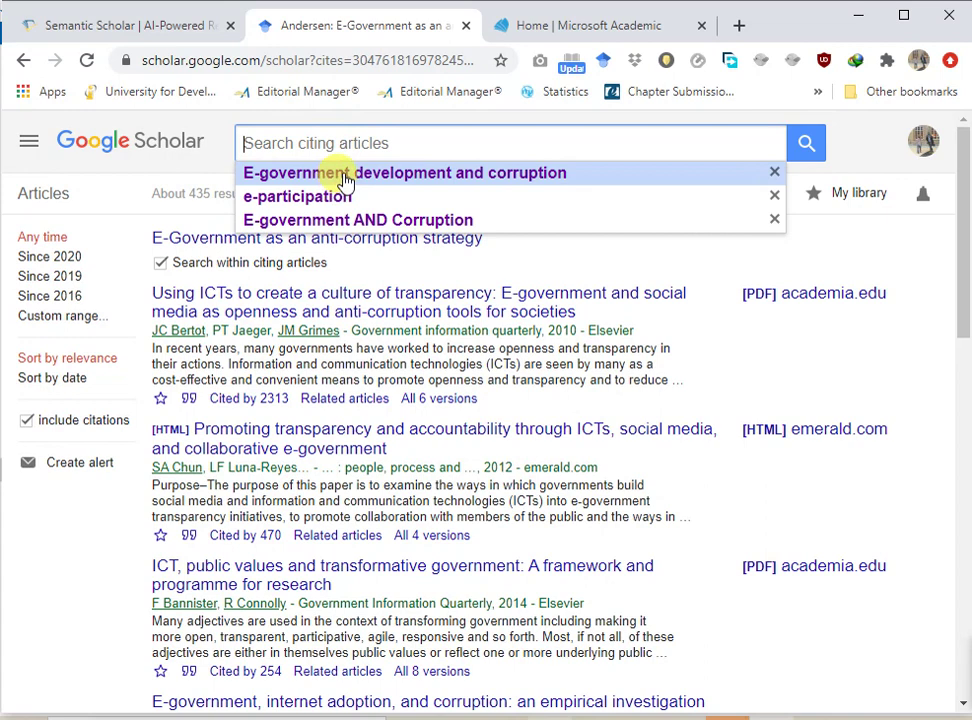
pyautogui.write('cor')
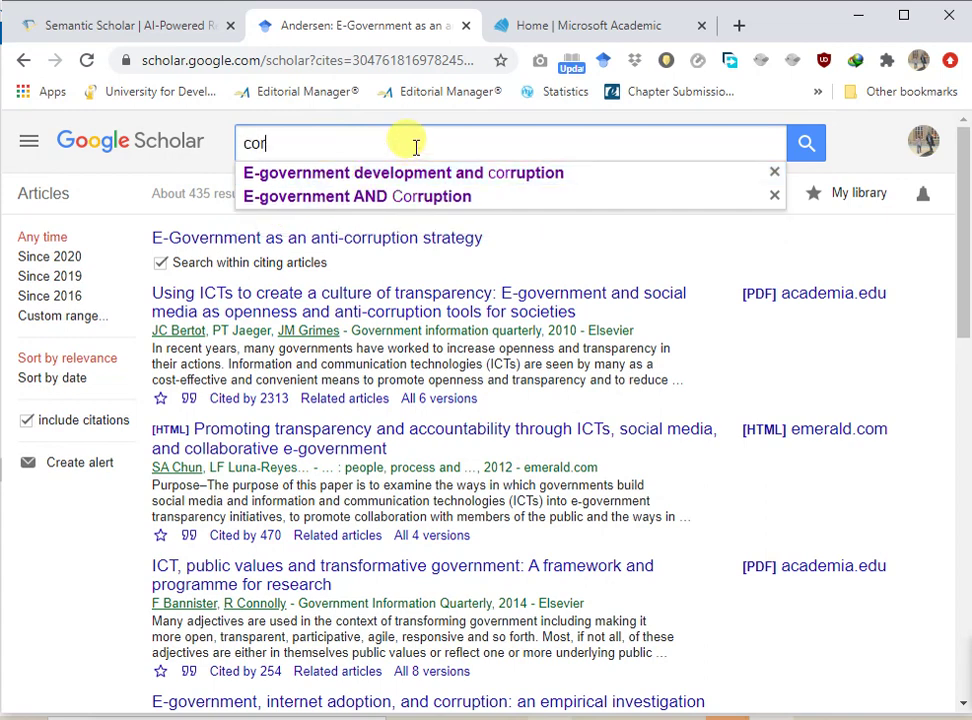
pyautogui.write('ruption')
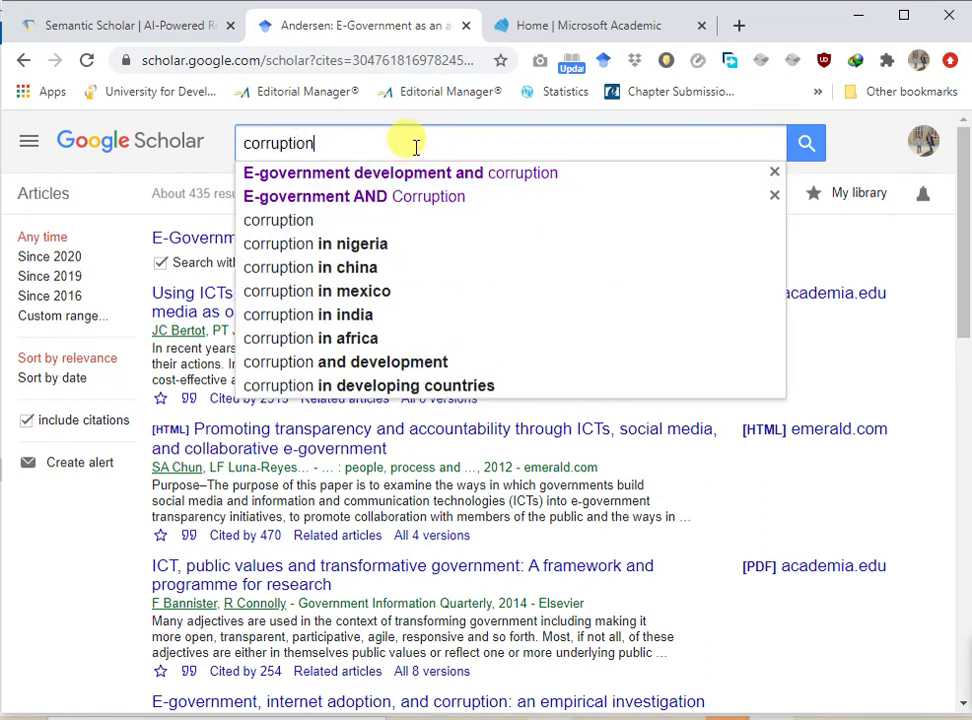
pyautogui.press('Return')
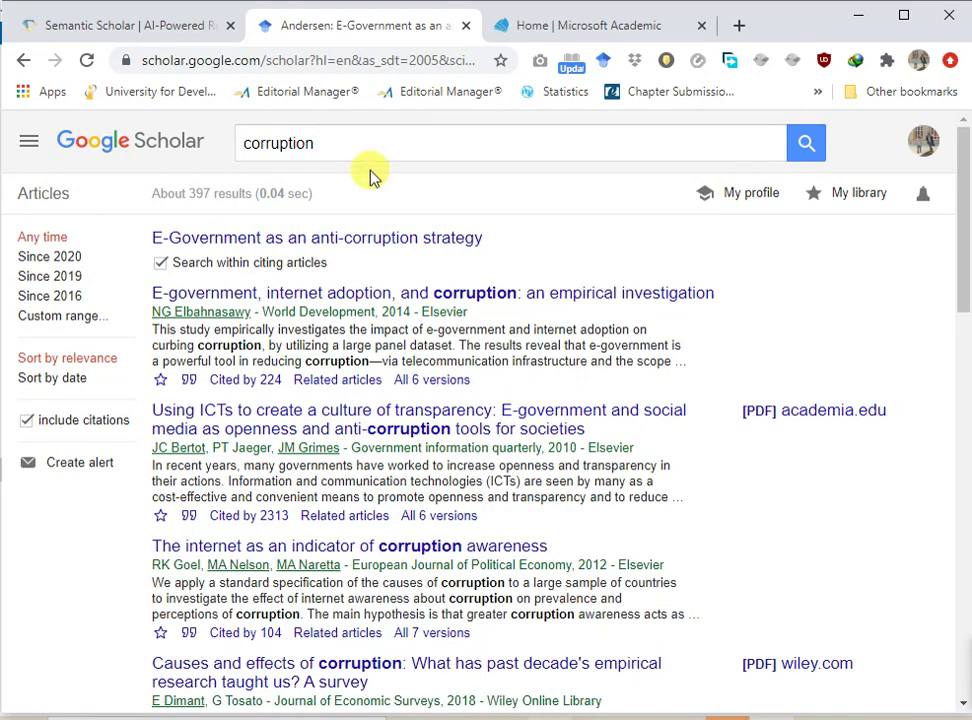
pyautogui.click(24, 62)
pyautogui.click(24, 62)
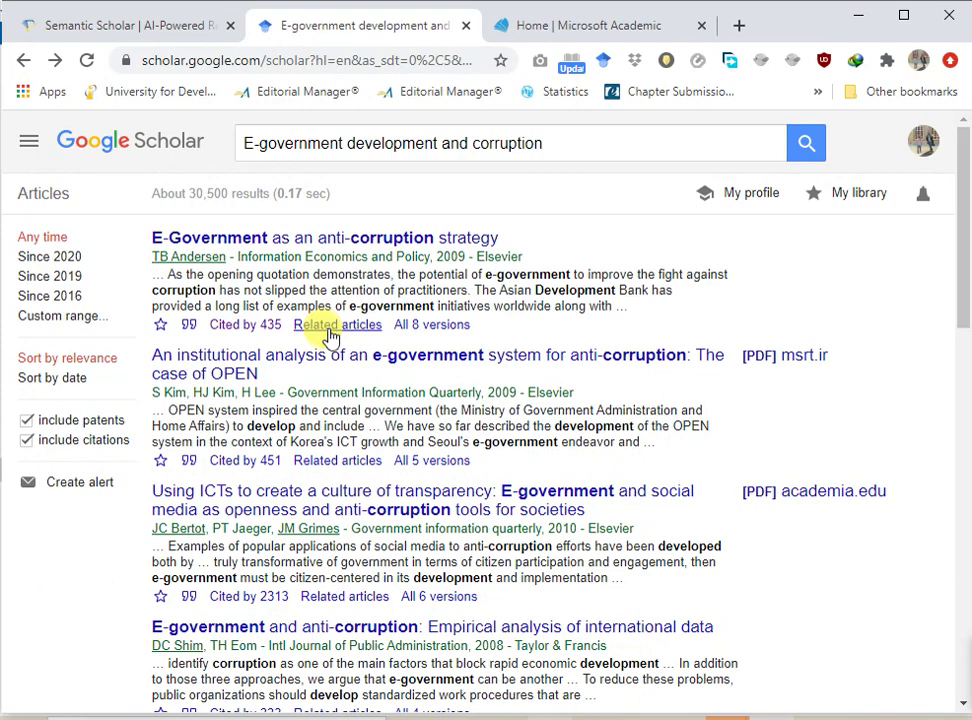
# View the related articles and all versions of "E-Government as an anti-corruption strategy", returning to the search results each time
pyautogui.click(330, 333)
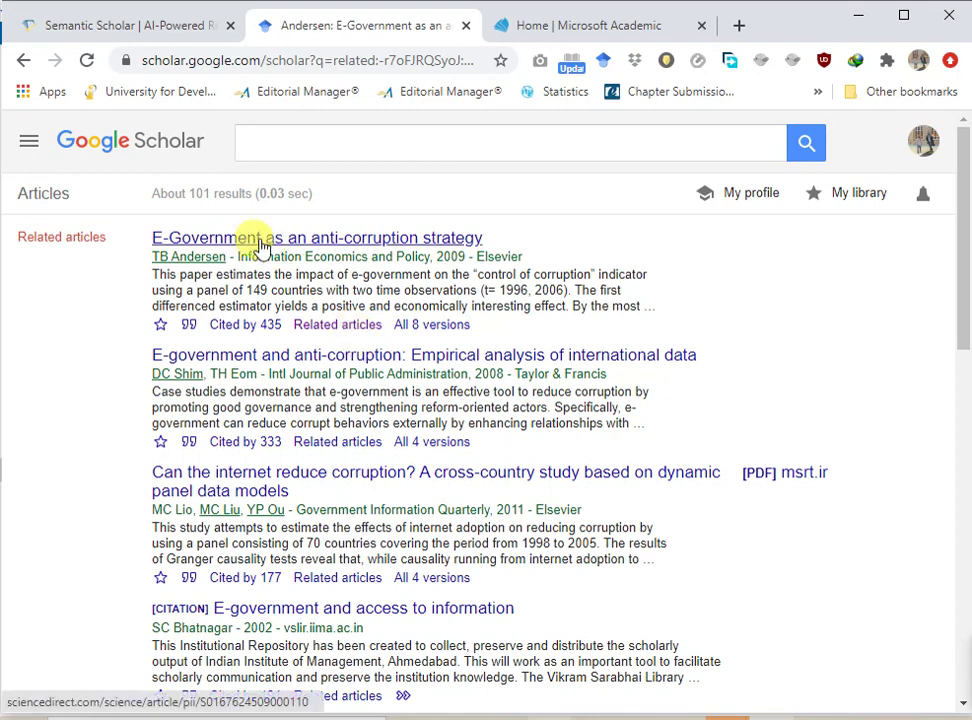
pyautogui.click(25, 64)
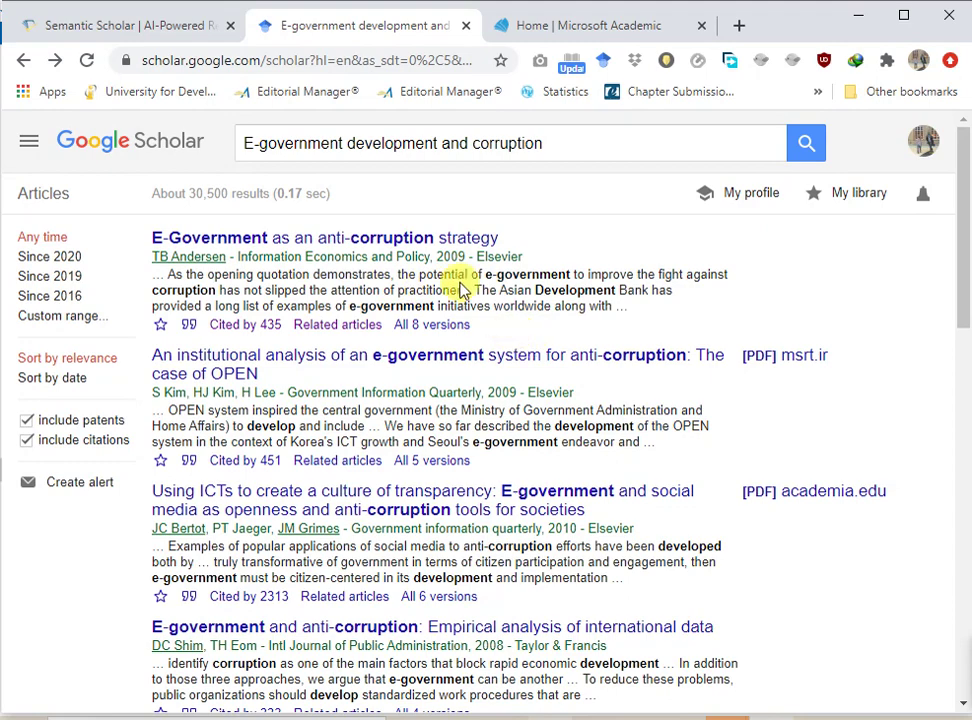
pyautogui.click(434, 327)
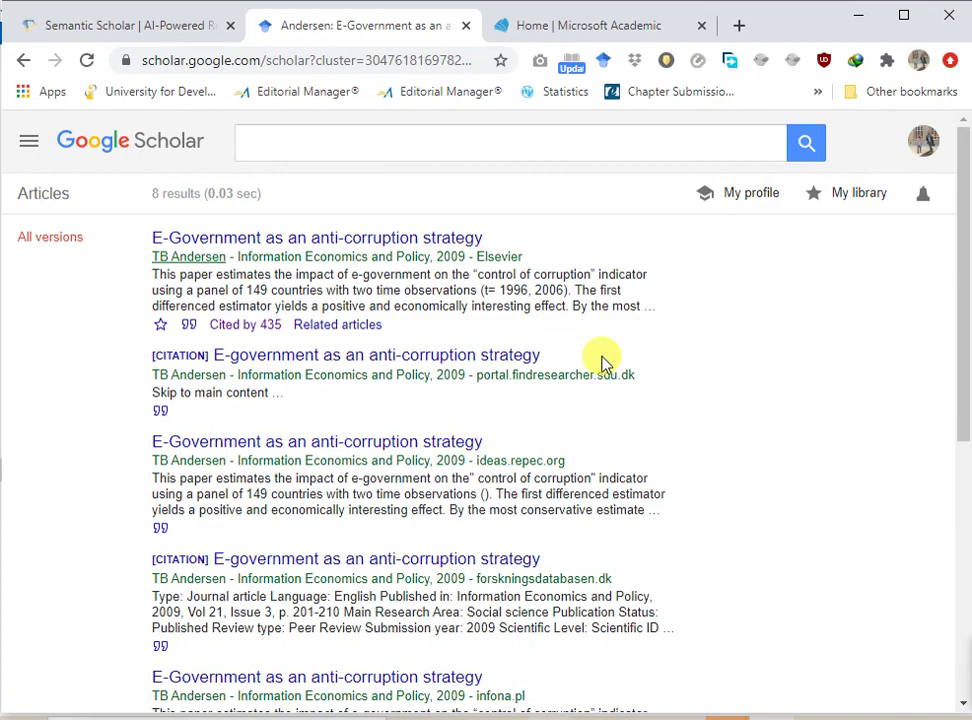
pyautogui.scroll(-5, 603, 362)
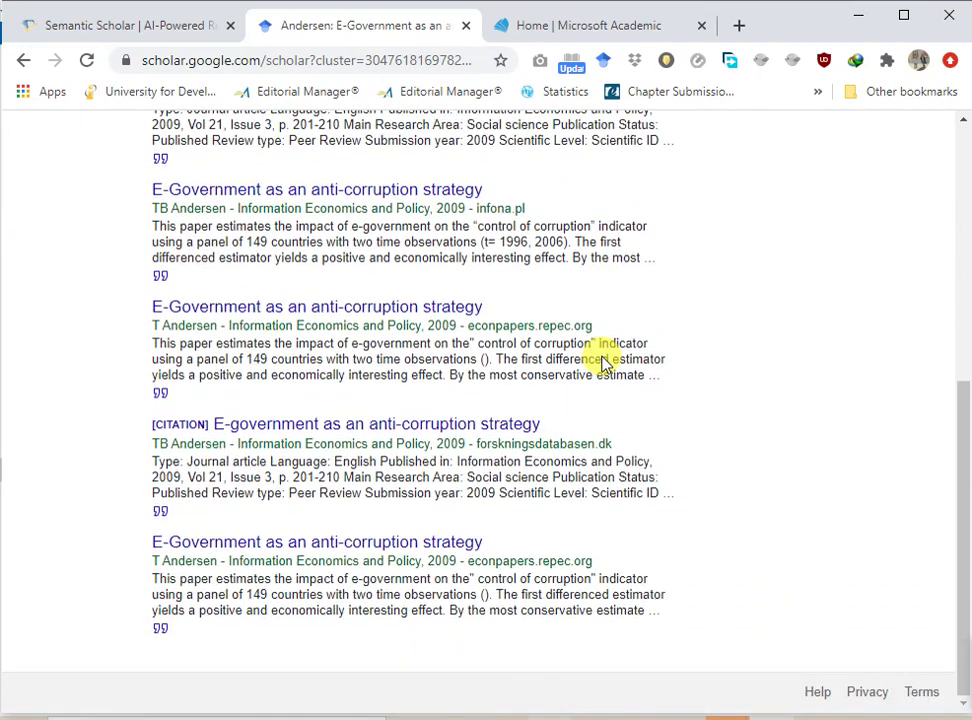
pyautogui.scroll(5, 600, 380)
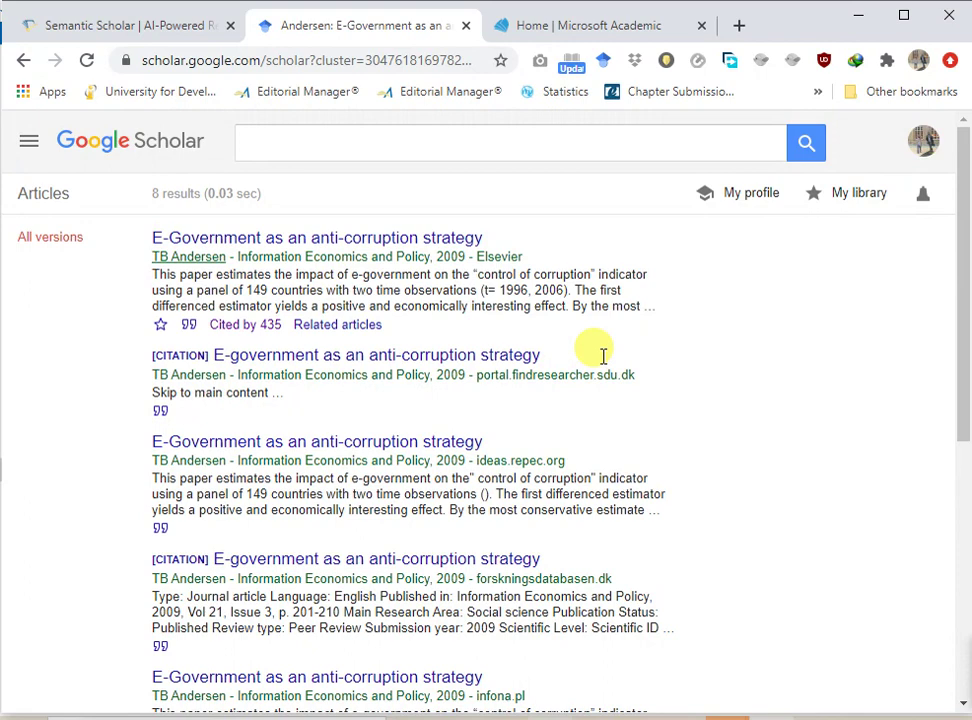
pyautogui.click(25, 61)
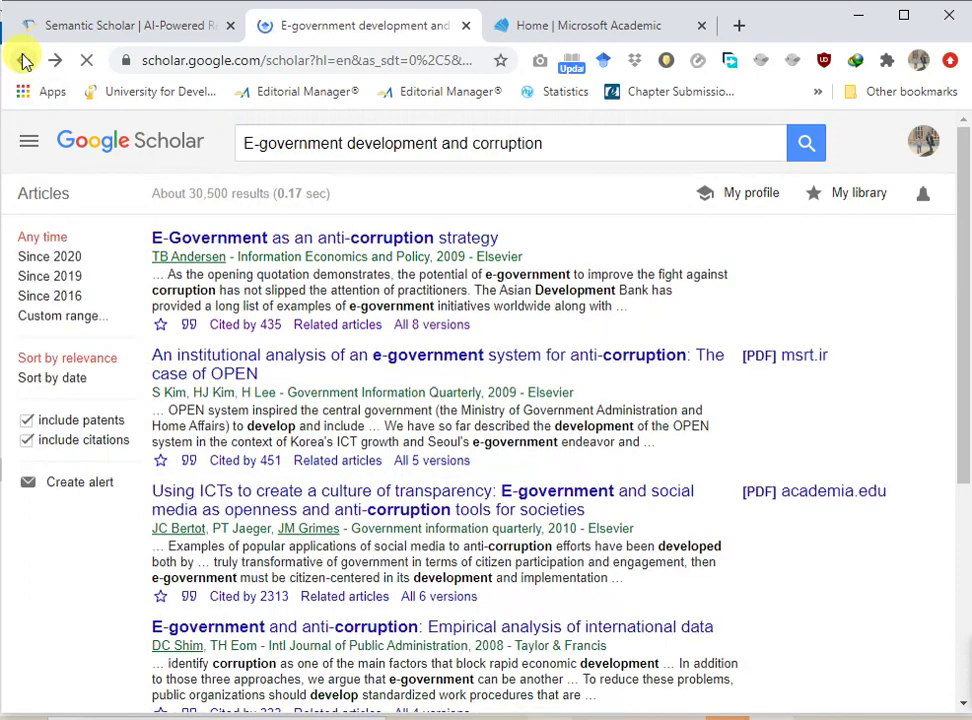
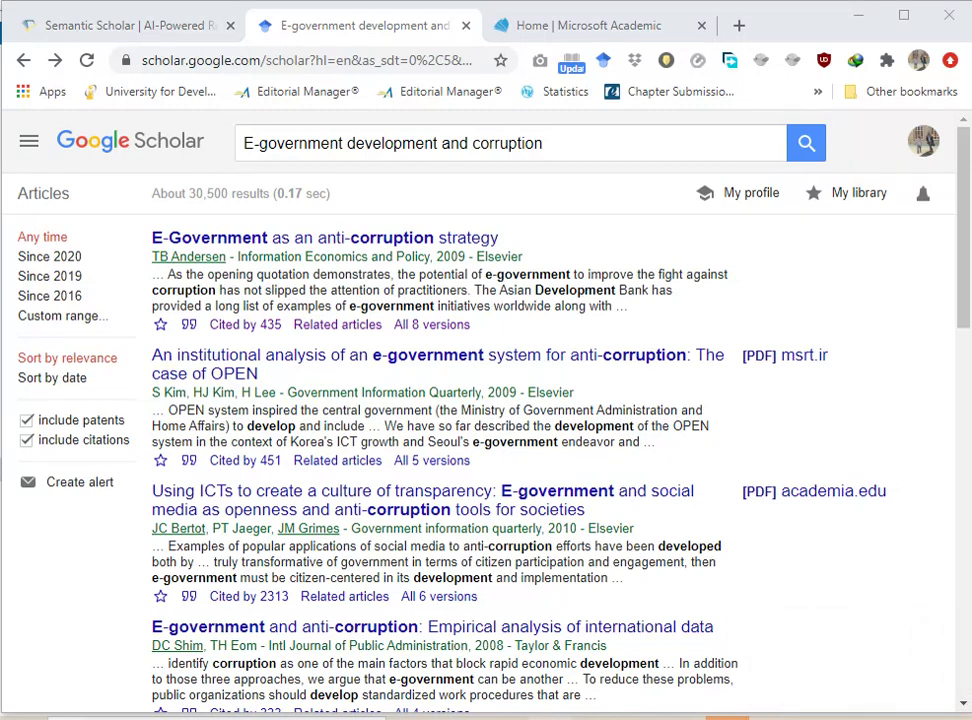
# Filter the search results to a custom publication range from 2015 to 2020
pyautogui.click(66, 322)
pyautogui.click(50, 345)
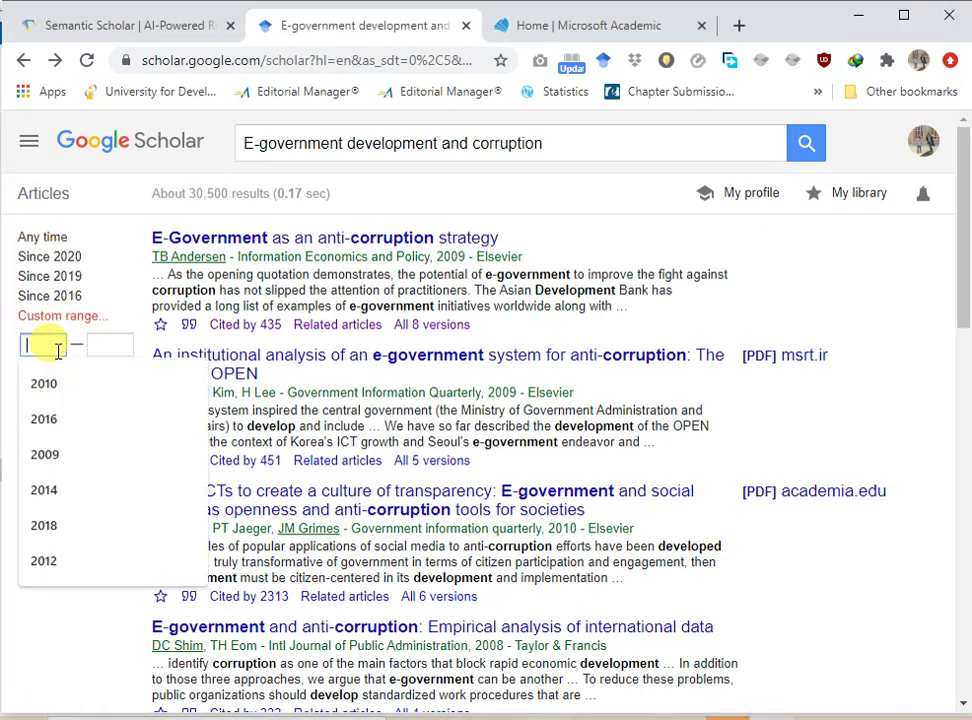
pyautogui.write('2015')
pyautogui.press('Tab')
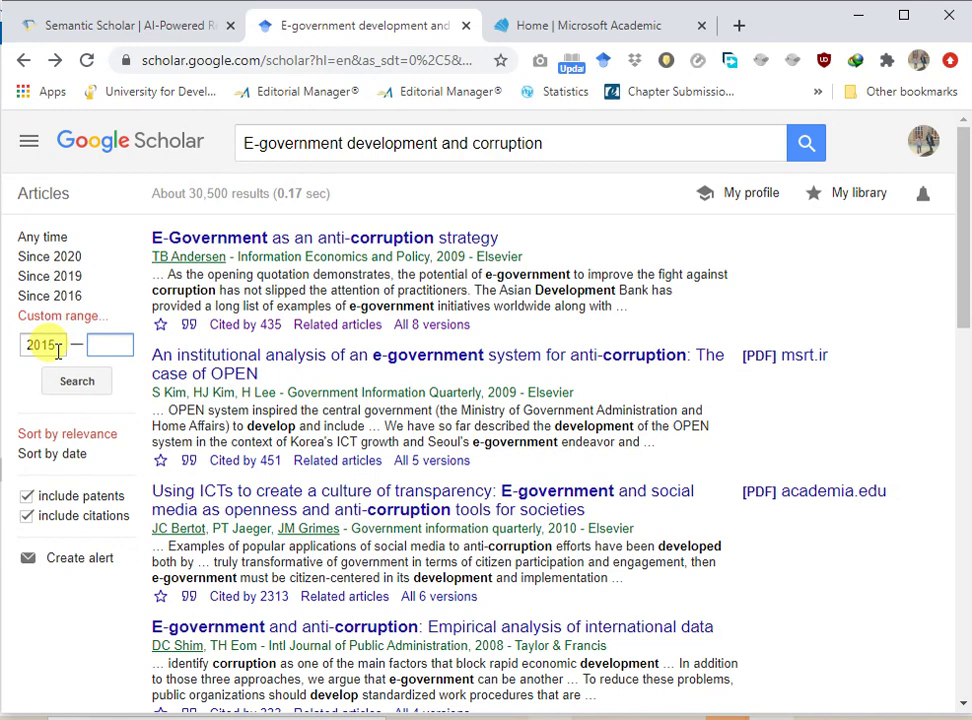
pyautogui.write('2020')
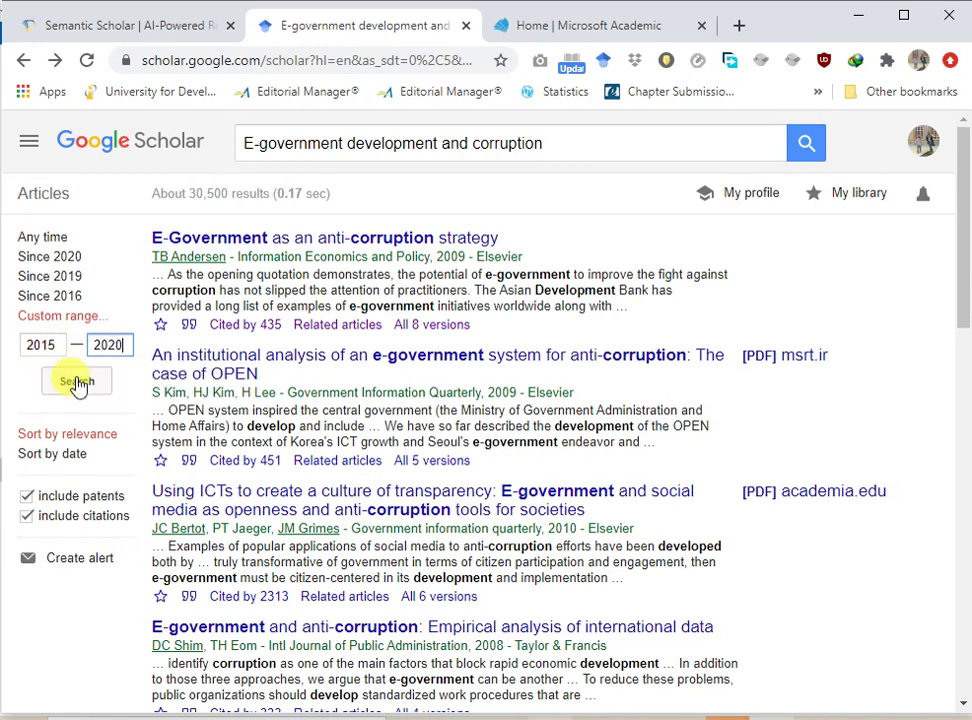
pyautogui.click(77, 383)
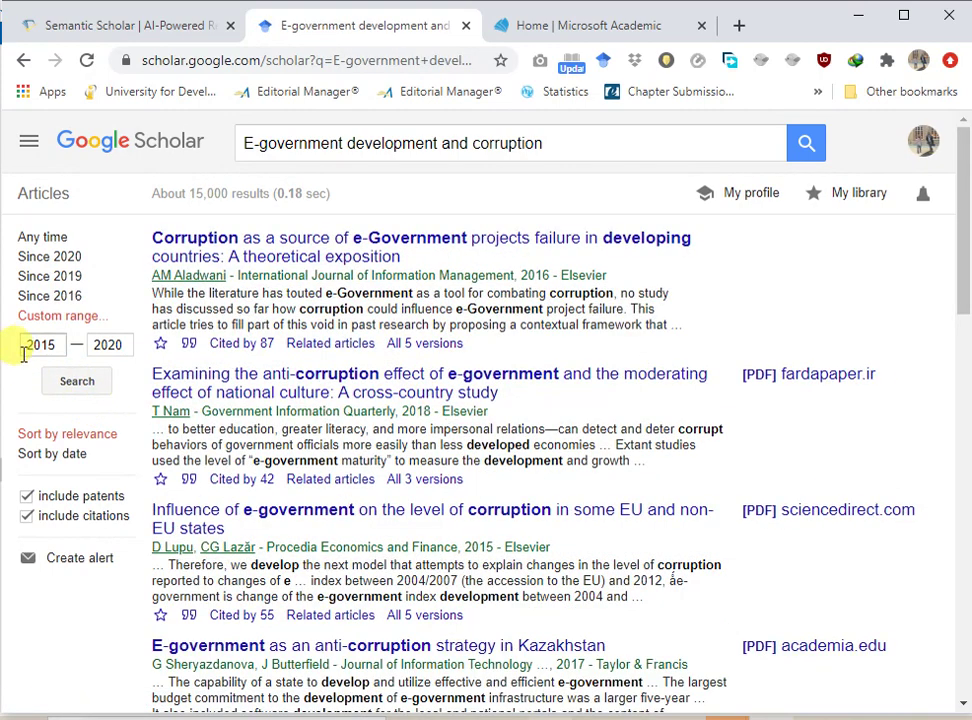
pyautogui.click(106, 344)
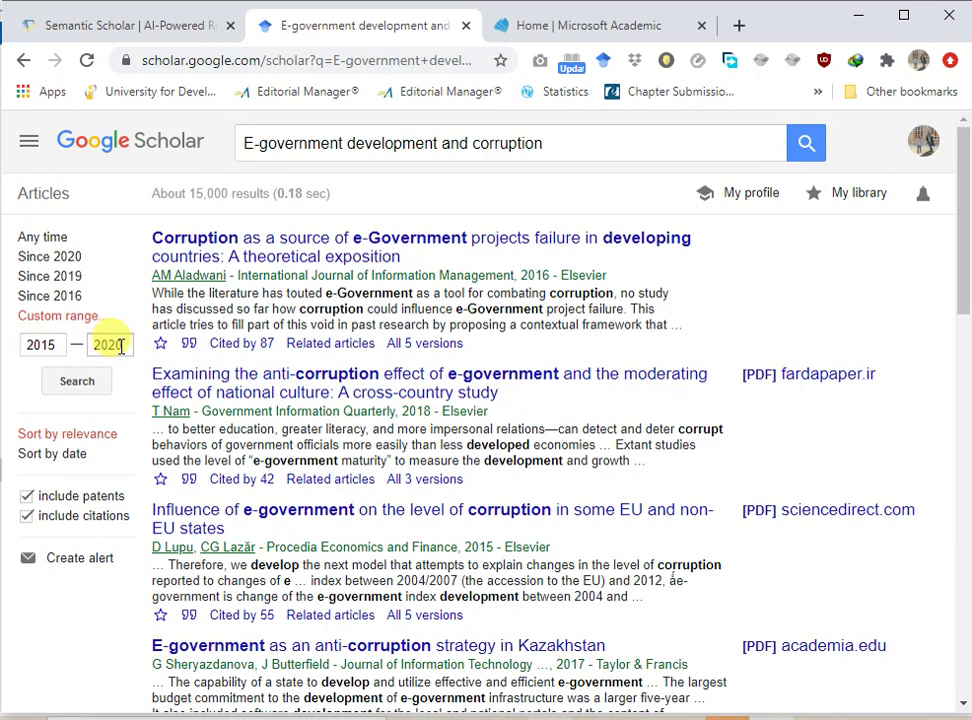
# Filter the results to articles since 2016, narrow them to since 2019, and finally to since 2020
pyautogui.click(64, 300)
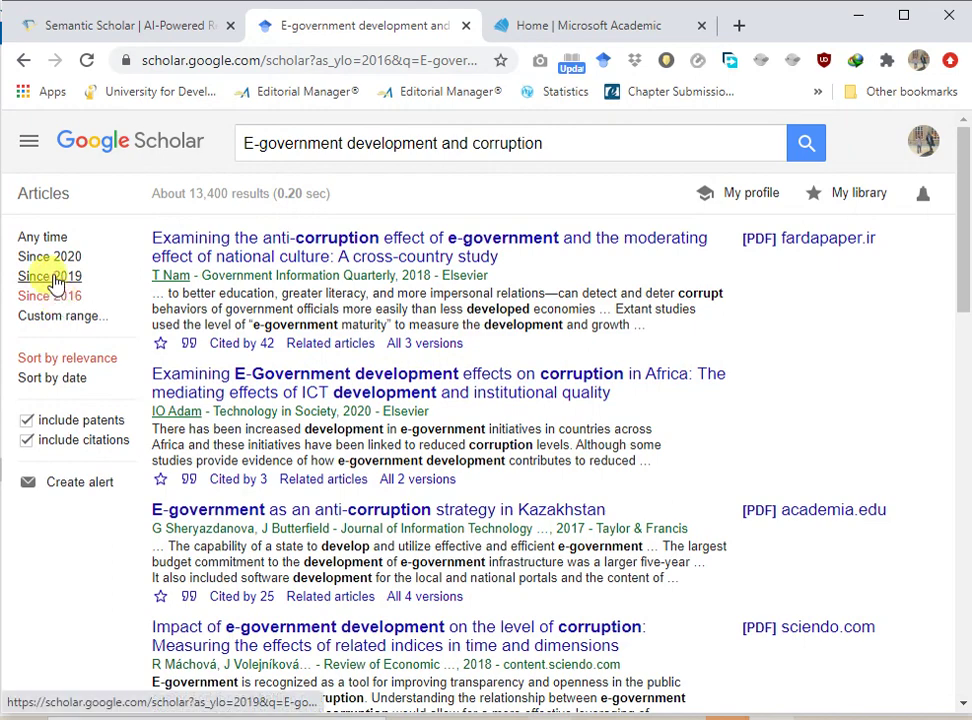
pyautogui.click(52, 279)
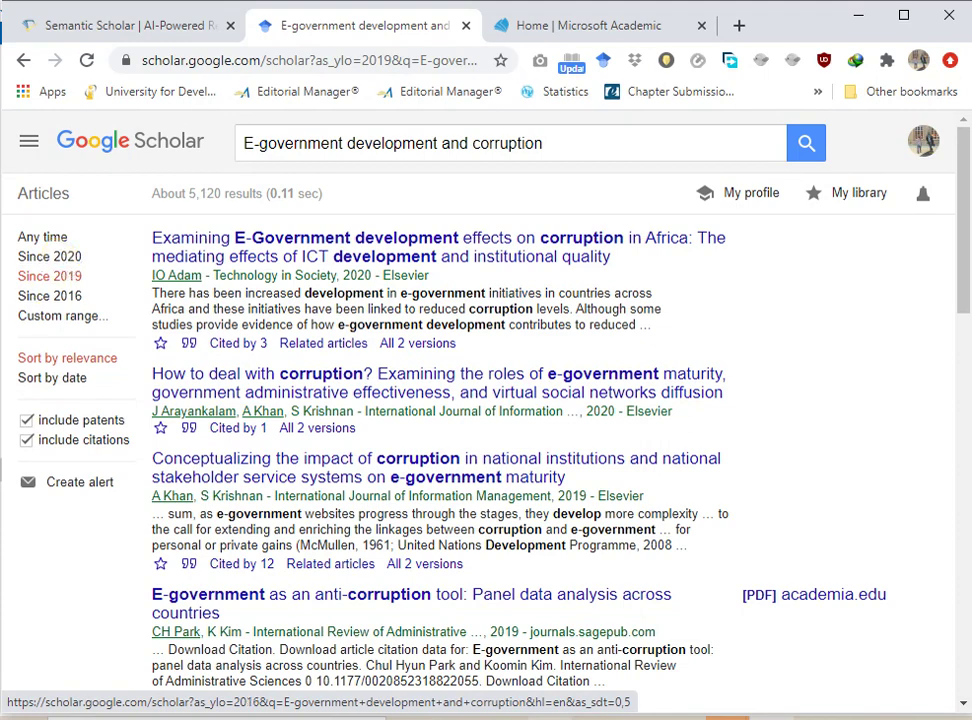
pyautogui.click(47, 259)
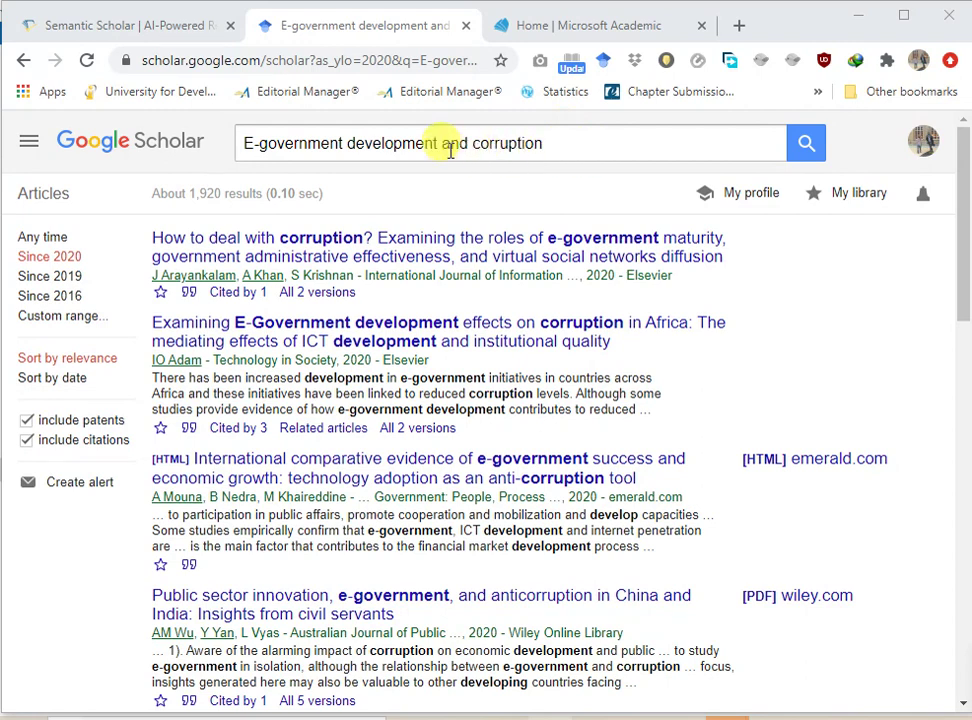
# Remove "development" from the query and search for the exact phrase "E-government and corruption" in quotation marks
pyautogui.doubleClick(398, 146)
pyautogui.press('BackSpace')
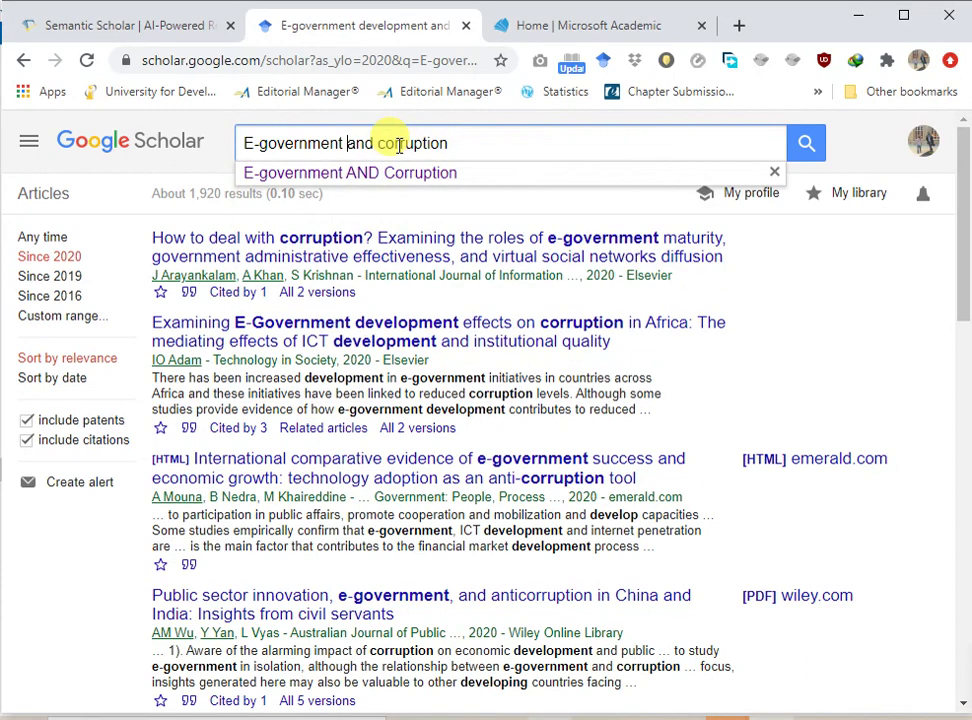
pyautogui.click(453, 143)
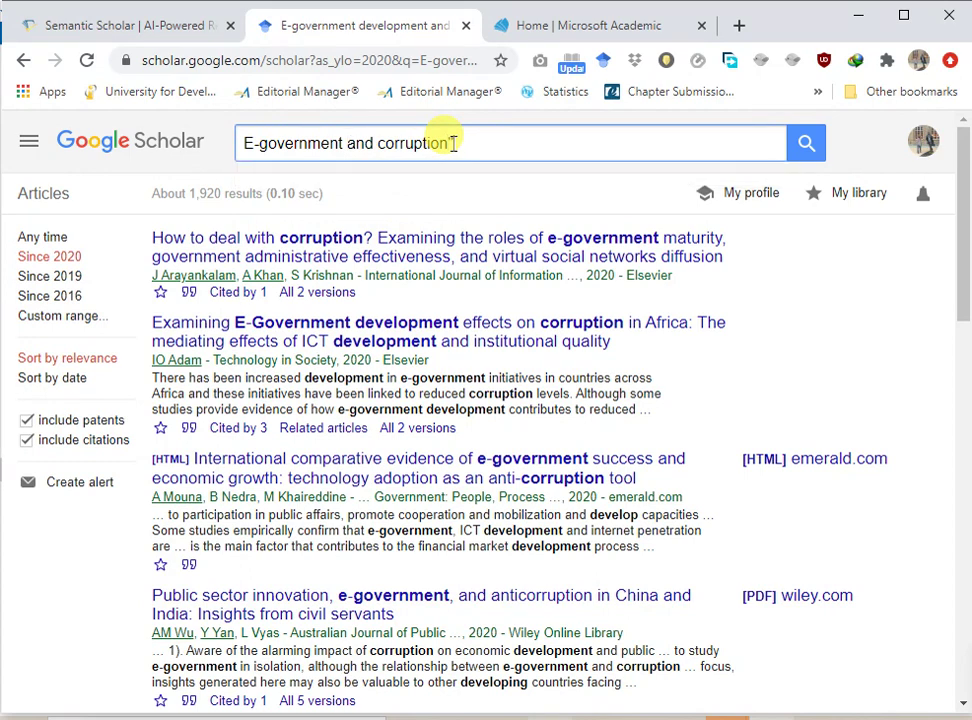
pyautogui.click(242, 145)
pyautogui.write('"')
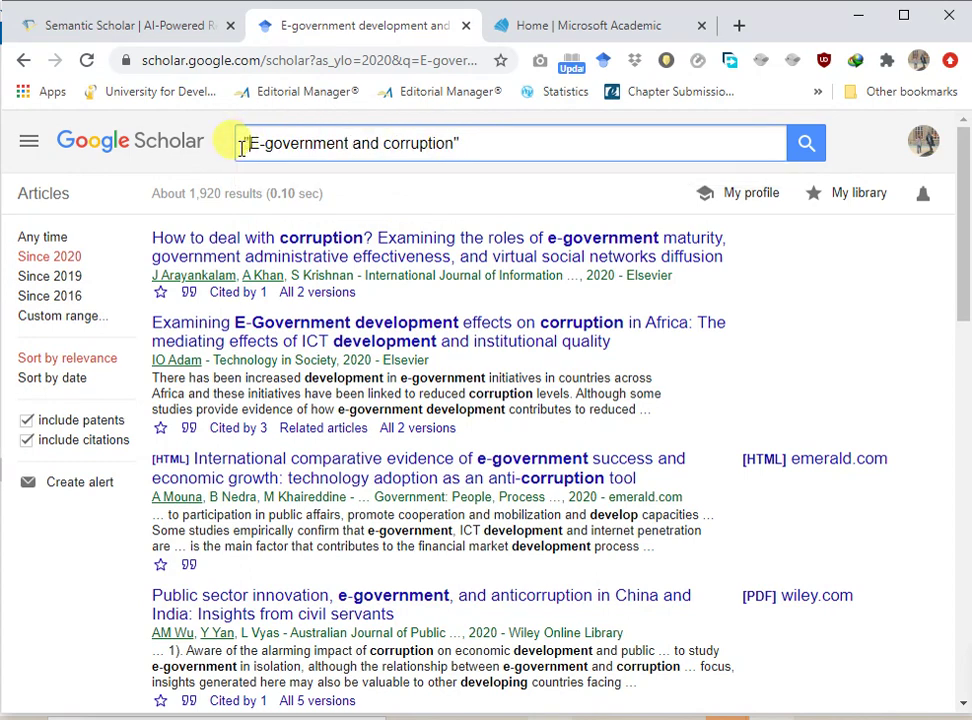
pyautogui.click(807, 155)
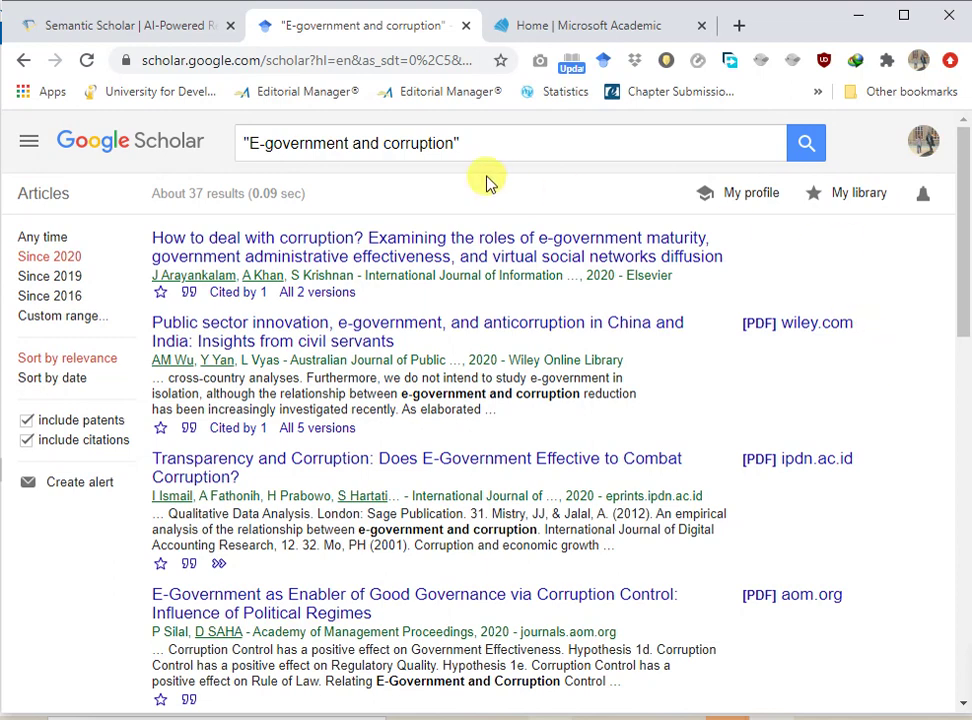
# Remove the quotation marks, change "and" to the operator AND, and search for E-government AND corruption
pyautogui.click(472, 144)
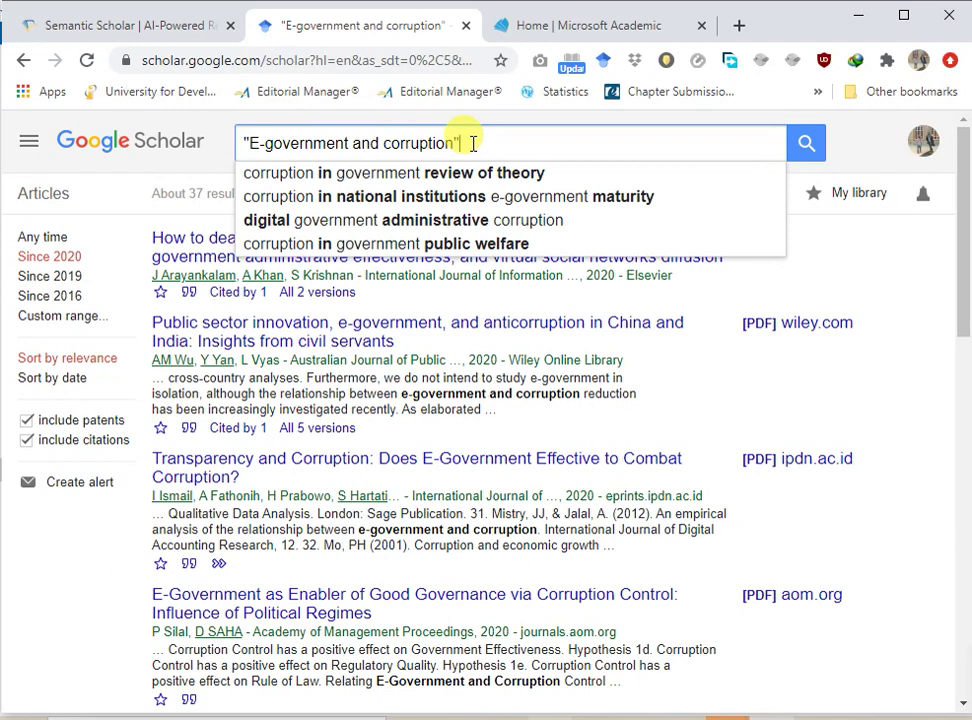
pyautogui.press('BackSpace')
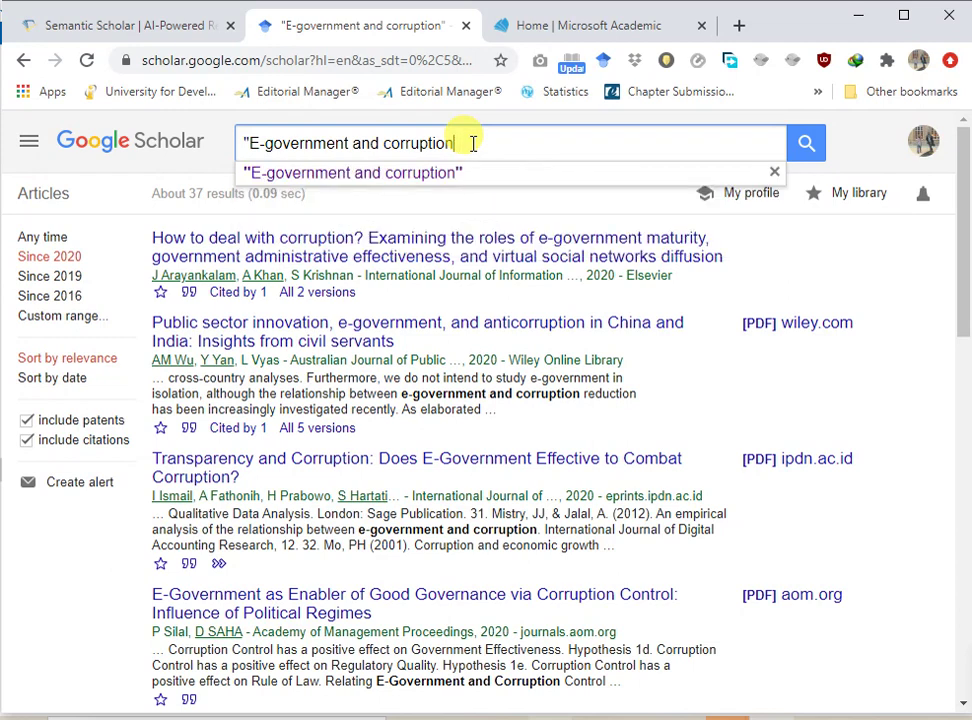
pyautogui.click(248, 143)
pyautogui.press('BackSpace')
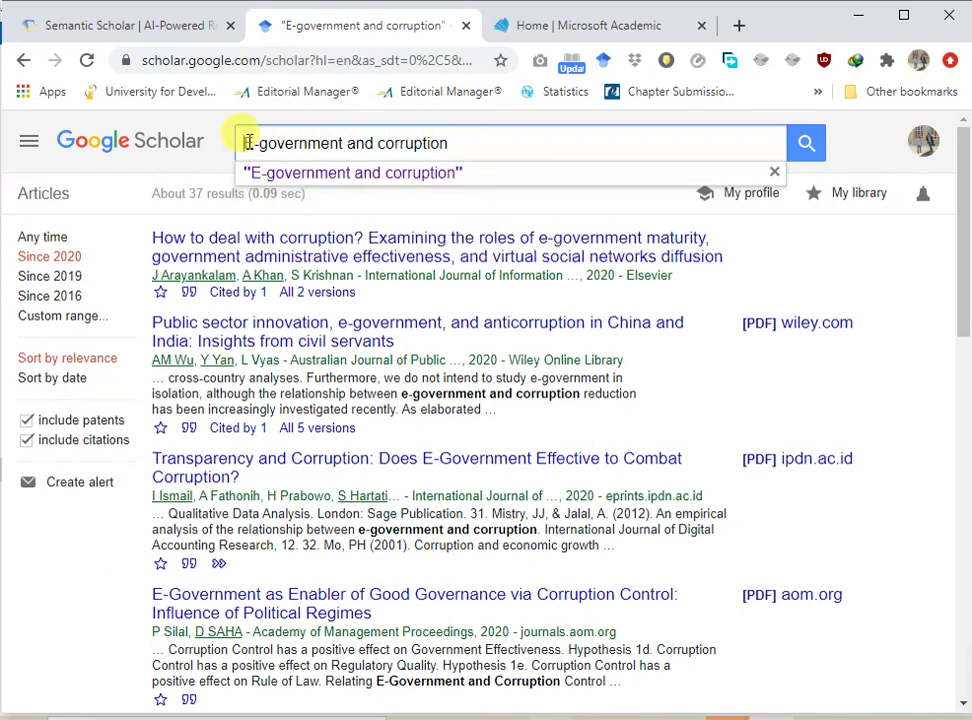
pyautogui.doubleClick(365, 143)
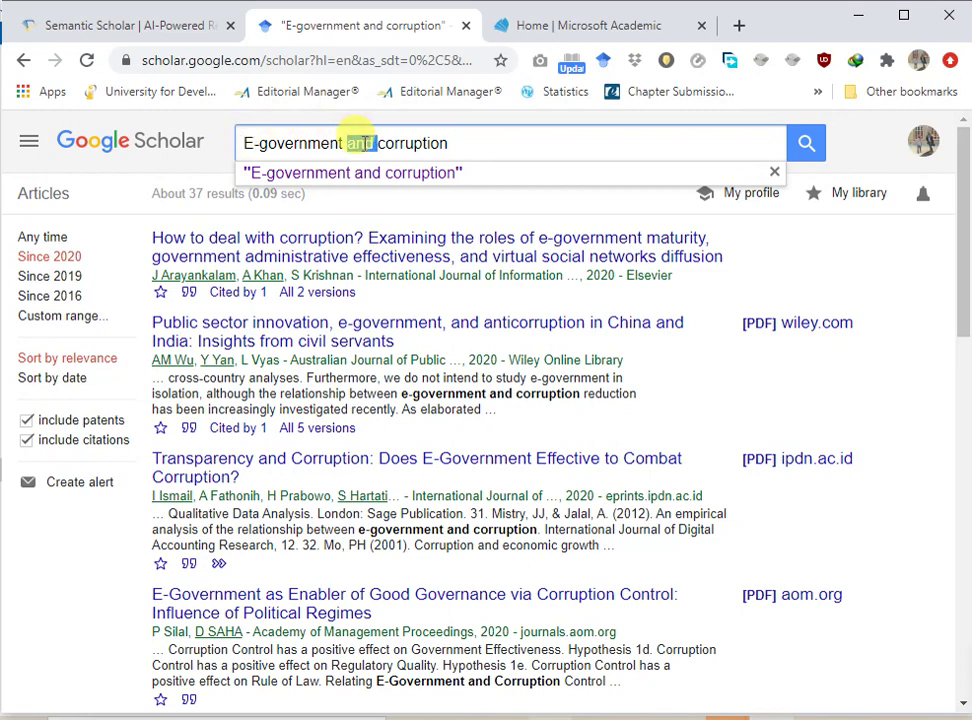
pyautogui.write('A')
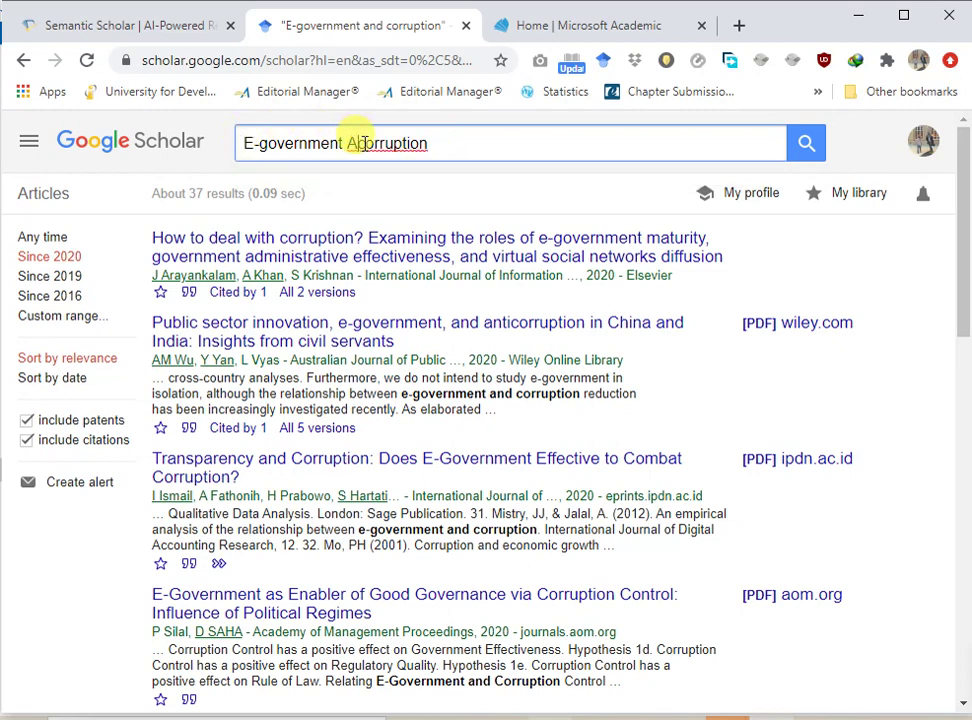
pyautogui.press('BackSpace')
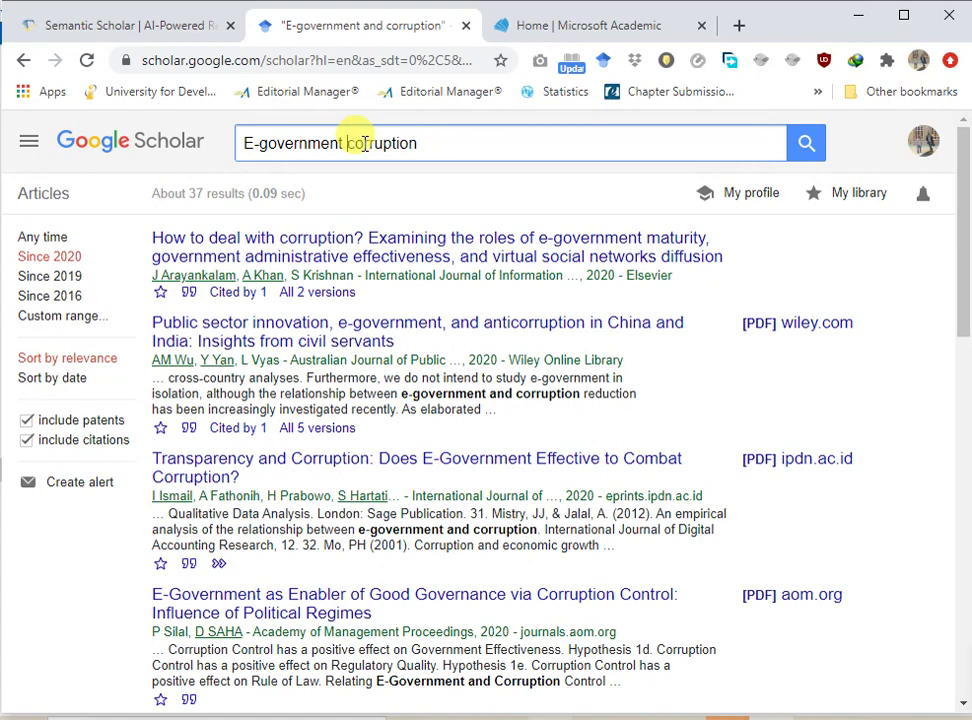
pyautogui.write('AND')
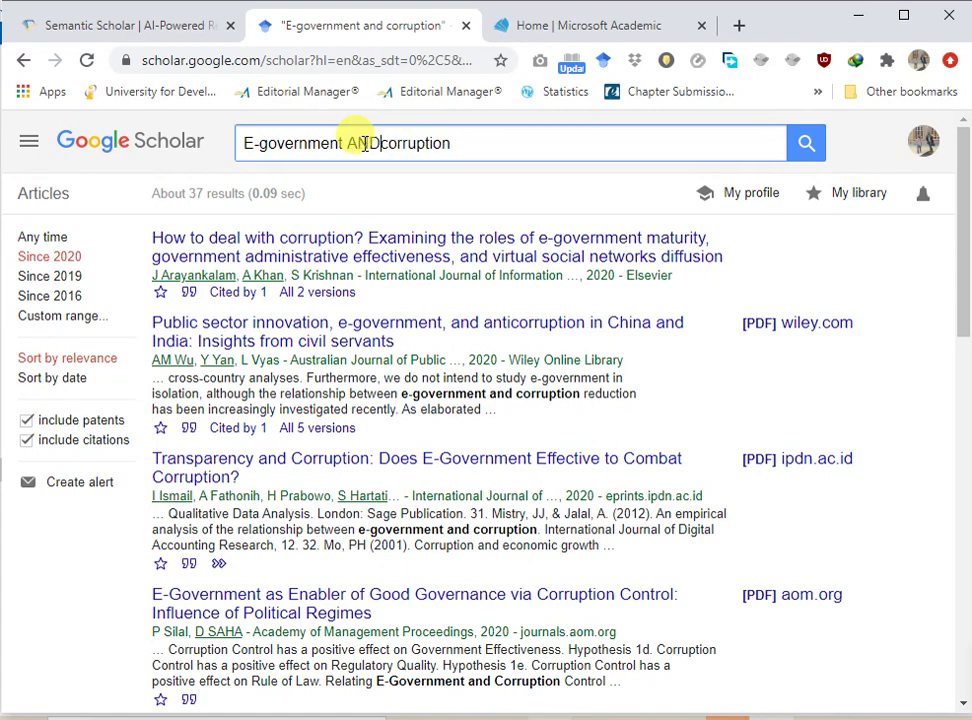
pyautogui.press('Return')
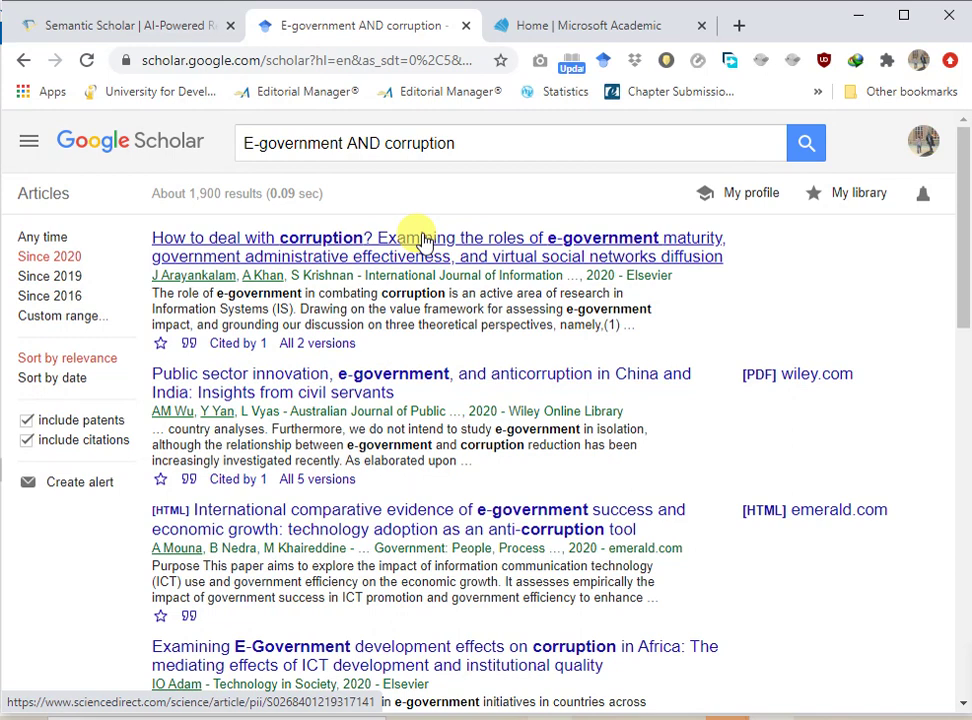
# Replace the AND operator with OR and search for E-government OR corruption
pyautogui.doubleClick(360, 143)
pyautogui.write('OR')
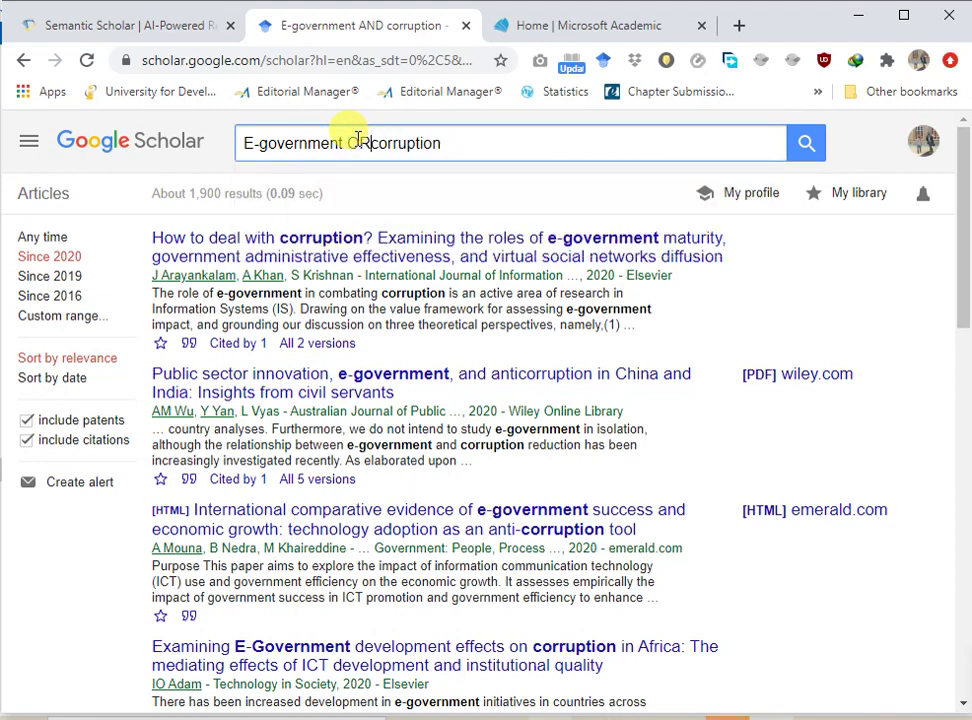
pyautogui.press('Return')
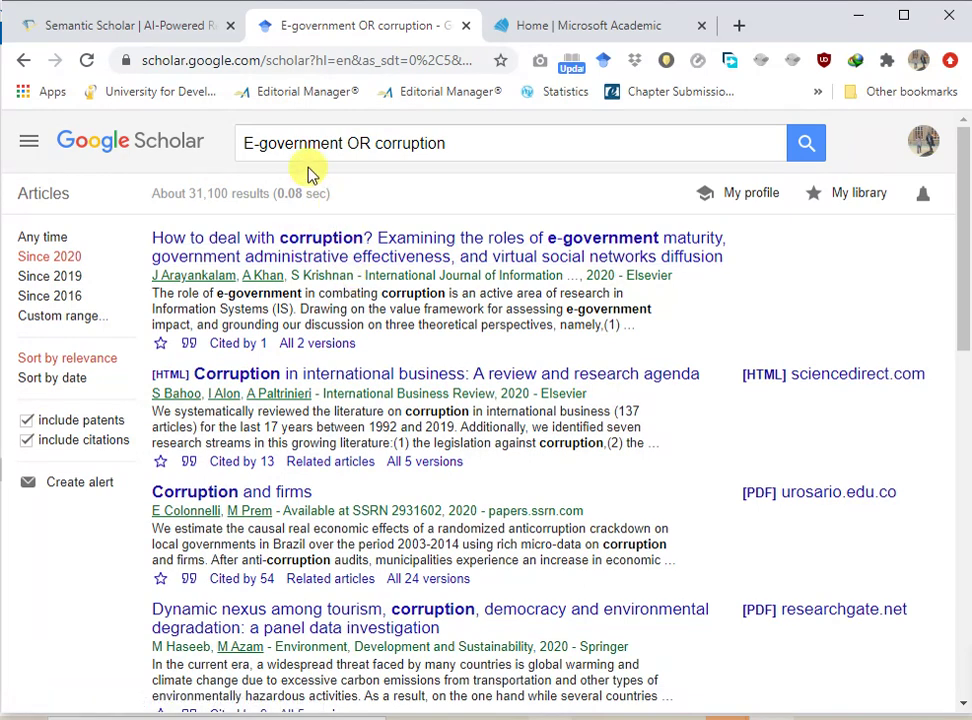
# Replace the OR operator with NOT and search for E-government NOT corruption
pyautogui.doubleClick(360, 137)
pyautogui.press('BackSpace')
pyautogui.write('NOT')
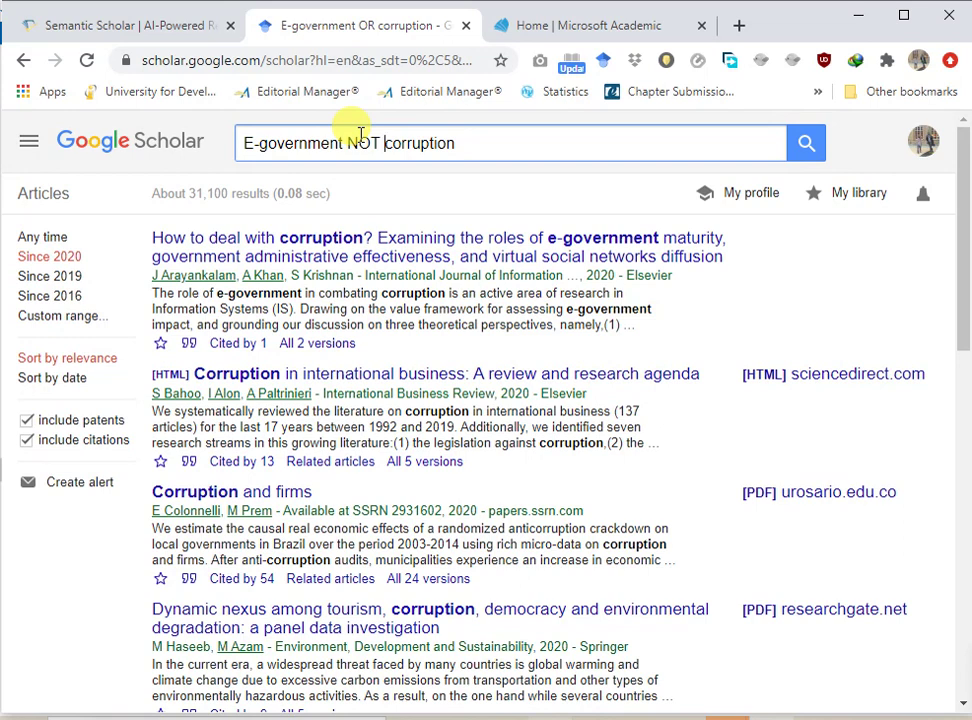
pyautogui.click(803, 142)
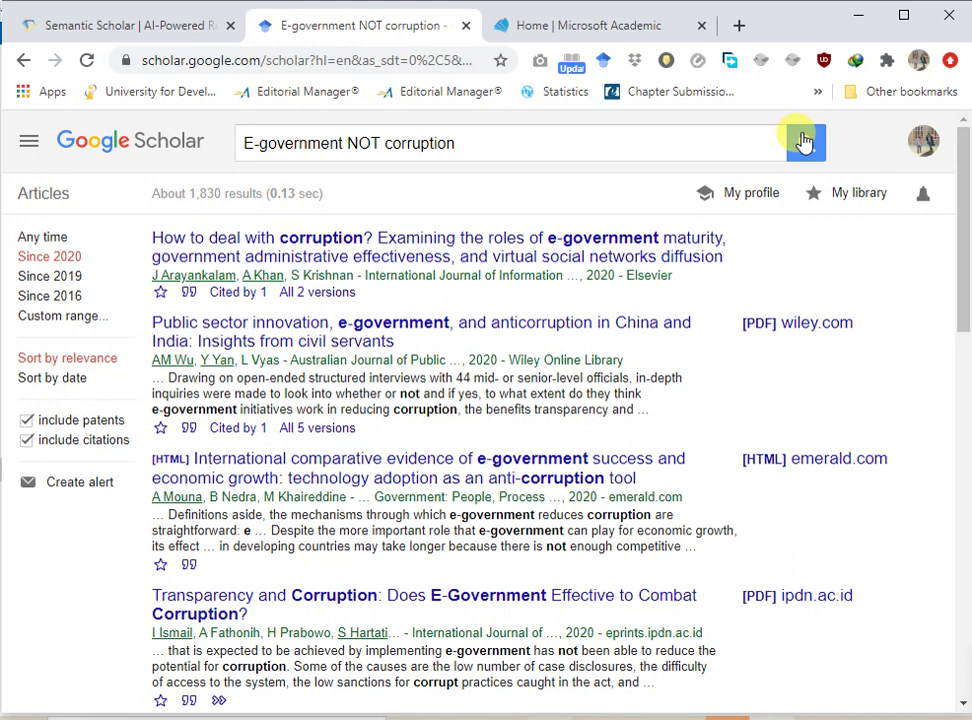
# Clear the query and enter the word variants "Motivate, motivation, motivated" instead
pyautogui.click(689, 143)
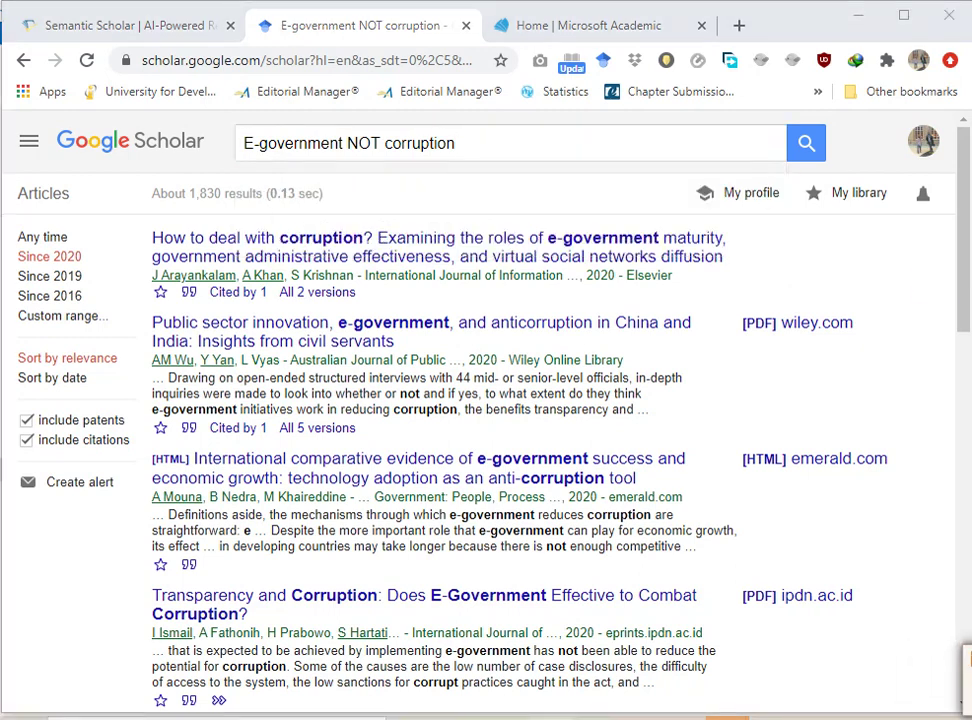
pyautogui.doubleClick(516, 137)
pyautogui.press('BackSpace')
pyautogui.press('BackSpace')
pyautogui.press('BackSpace')
pyautogui.press('BackSpace')
pyautogui.press('BackSpace')
pyautogui.press('BackSpace')
pyautogui.press('BackSpace')
pyautogui.press('BackSpace')
pyautogui.press('BackSpace')
pyautogui.press('BackSpace')
pyautogui.press('BackSpace')
pyautogui.press('BackSpace')
pyautogui.press('BackSpace')
pyautogui.press('BackSpace')
pyautogui.press('BackSpace')
pyautogui.press('BackSpace')
pyautogui.press('BackSpace')
pyautogui.press('BackSpace')
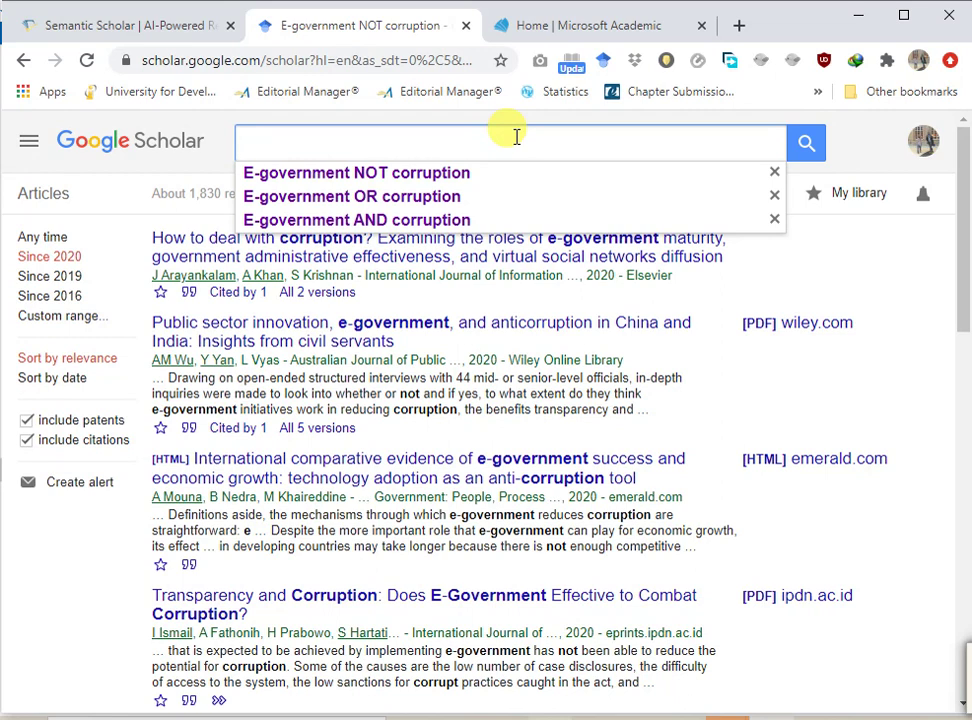
pyautogui.write('MOT')
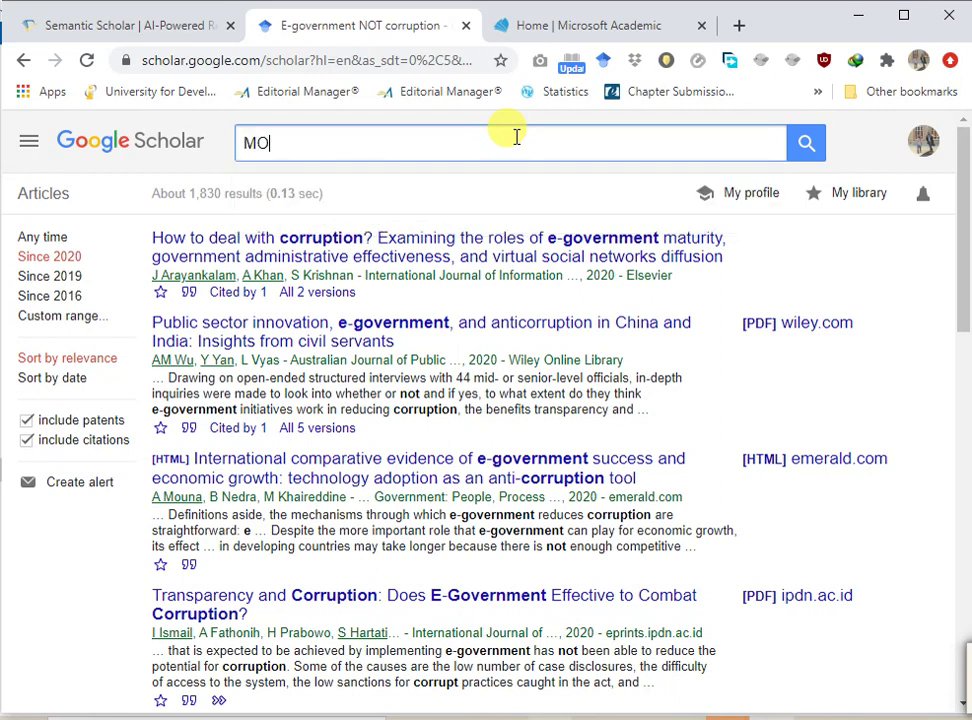
pyautogui.press('BackSpace')
pyautogui.press('BackSpace')
pyautogui.write('otivate')
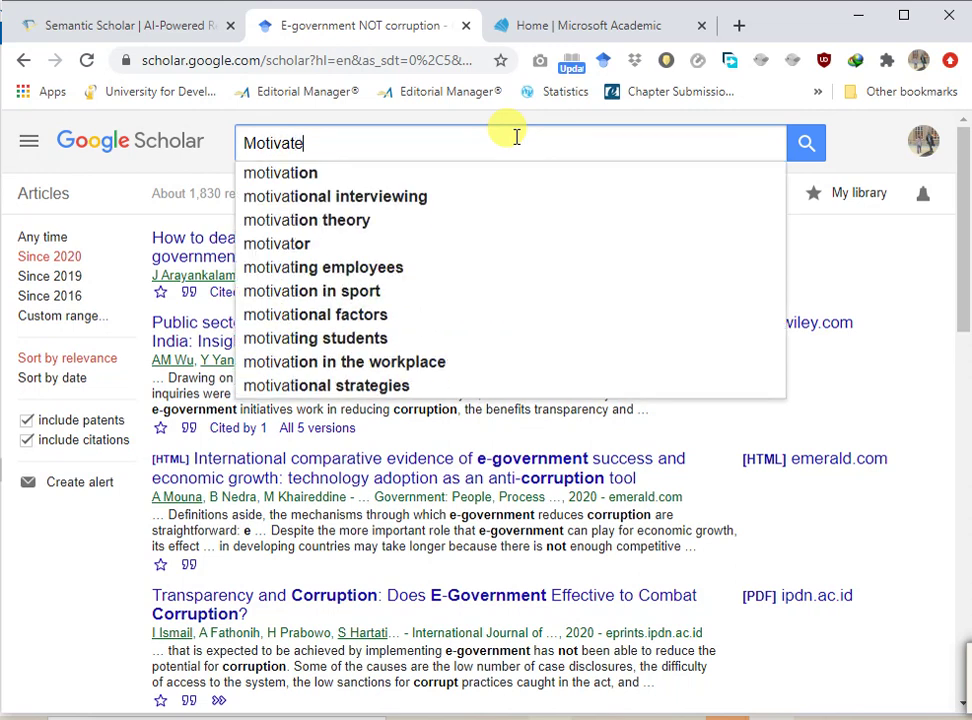
pyautogui.write(', moti')
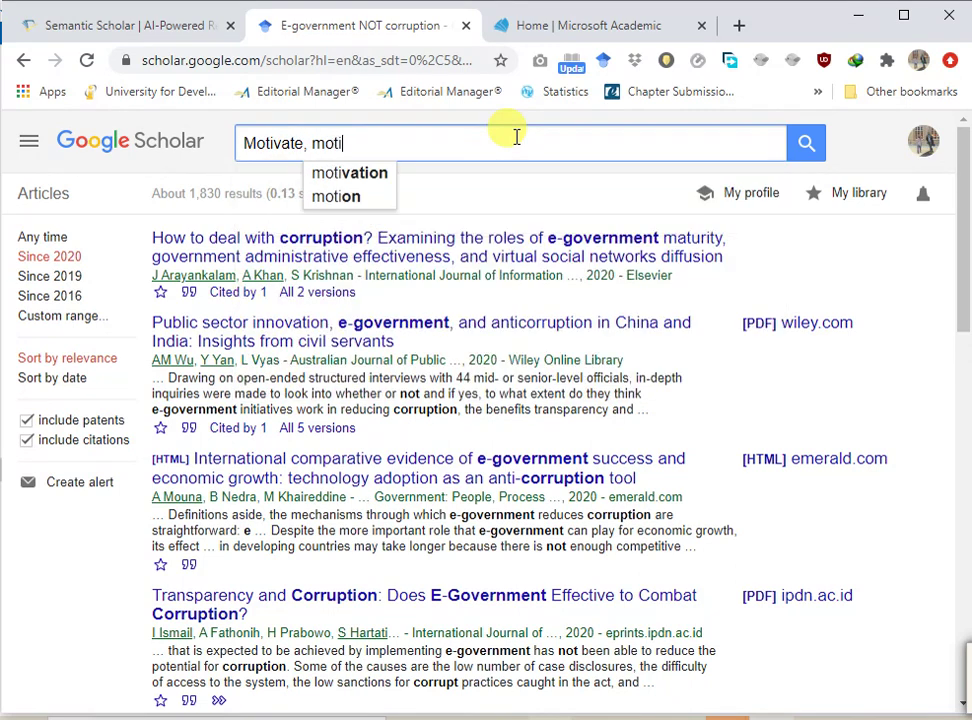
pyautogui.press('BackSpace')
pyautogui.write('va')
pyautogui.press('BackSpace')
pyautogui.press('BackSpace')
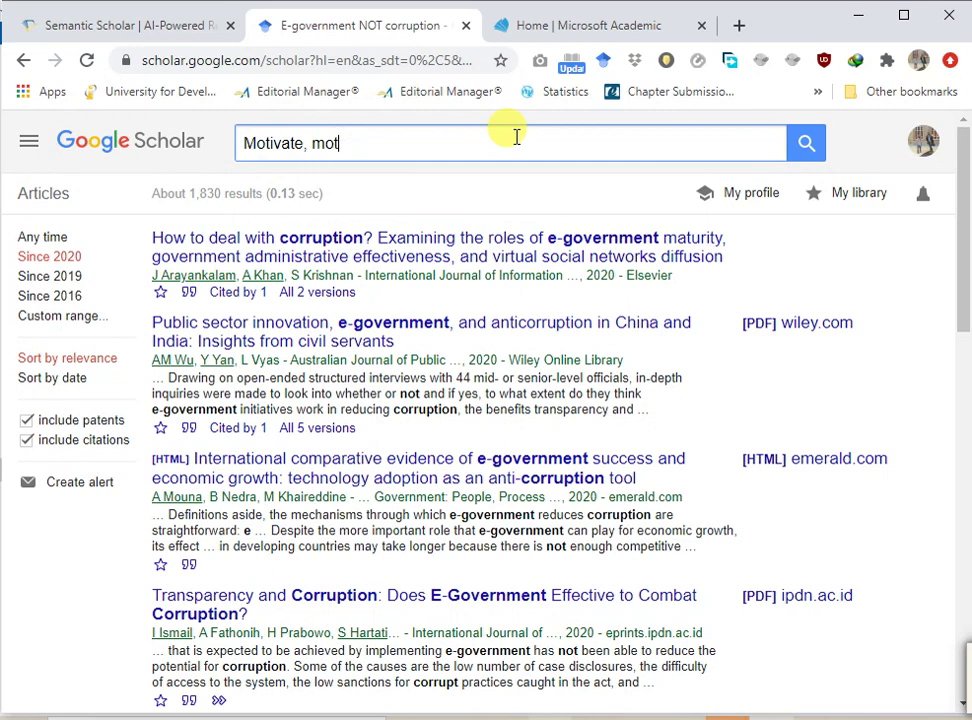
pyautogui.write('ivat')
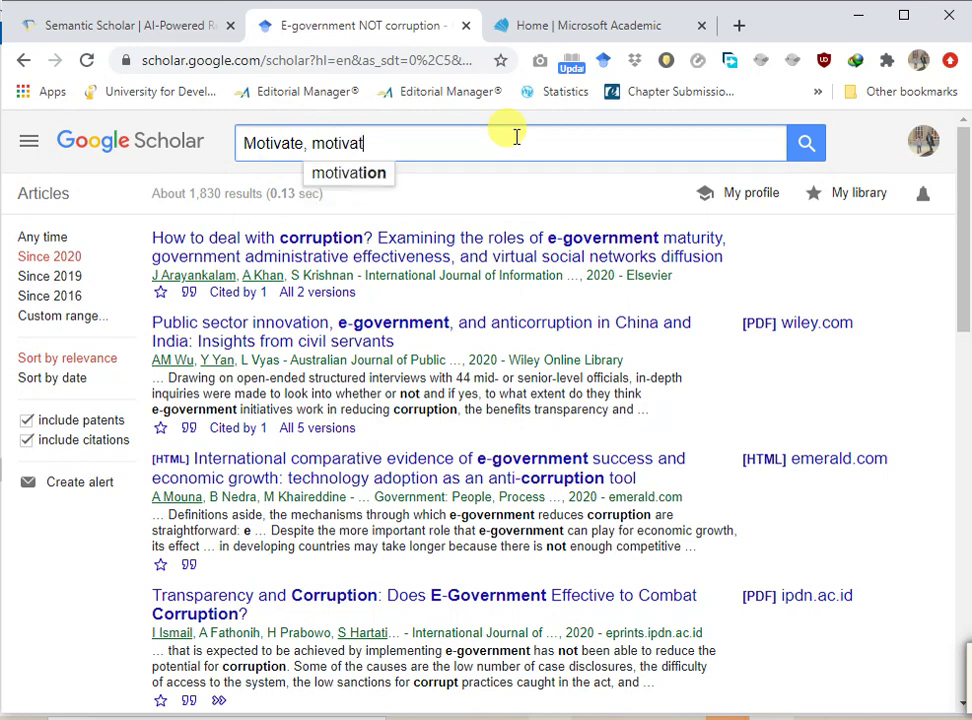
pyautogui.write('ion, moti')
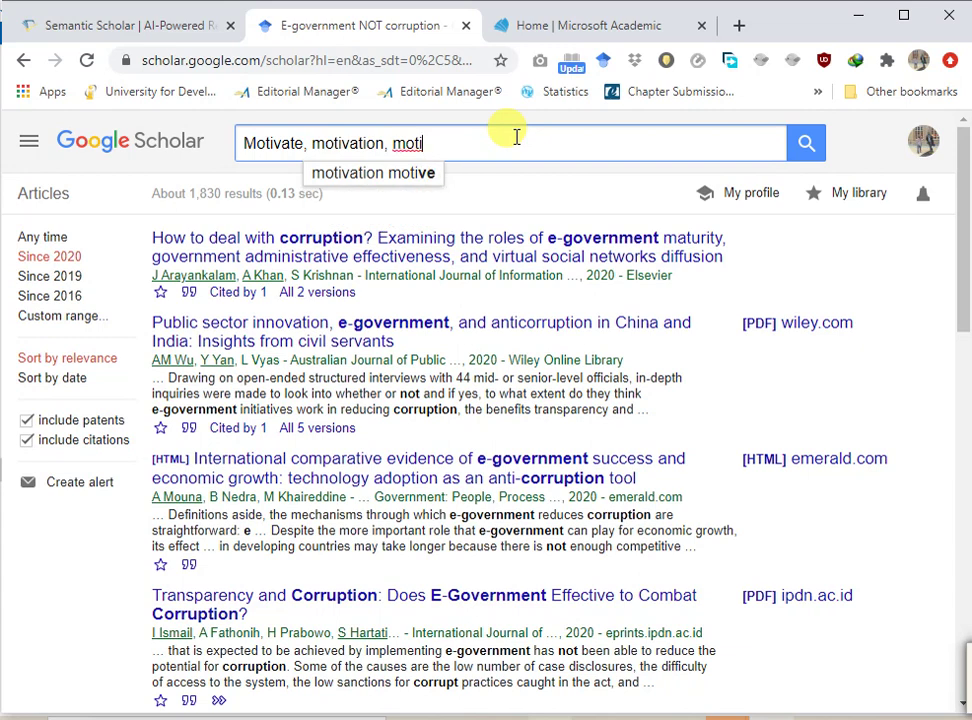
pyautogui.write('vated')
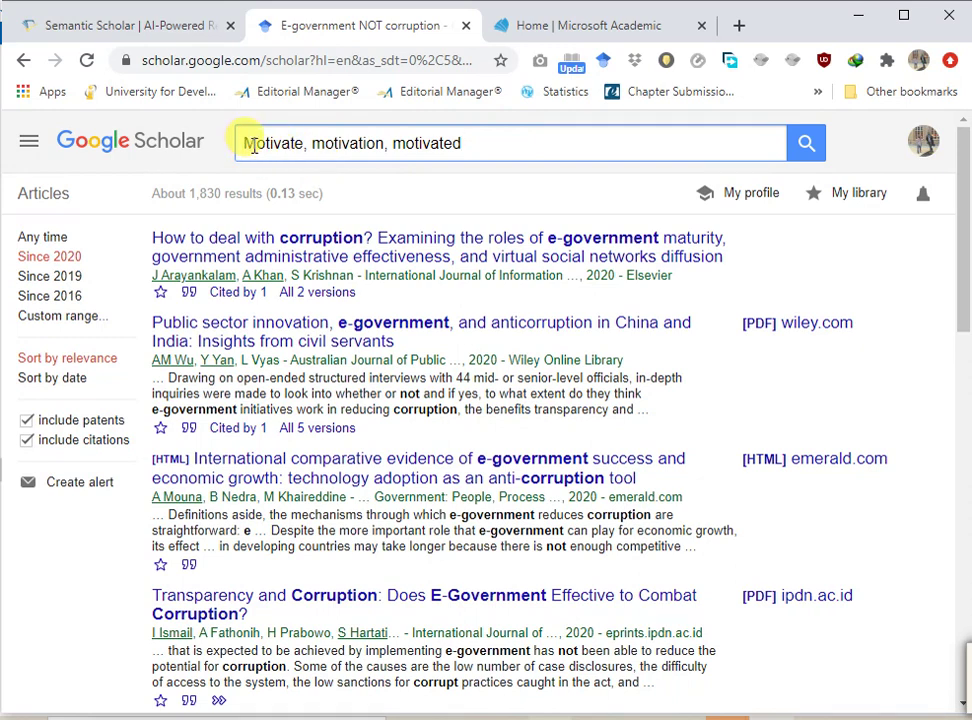
# Shorten the query to the truncated term Motivat*, run the search, and look through the results
pyautogui.click(305, 145)
pyautogui.press('BackSpace')
pyautogui.press('BackSpace')
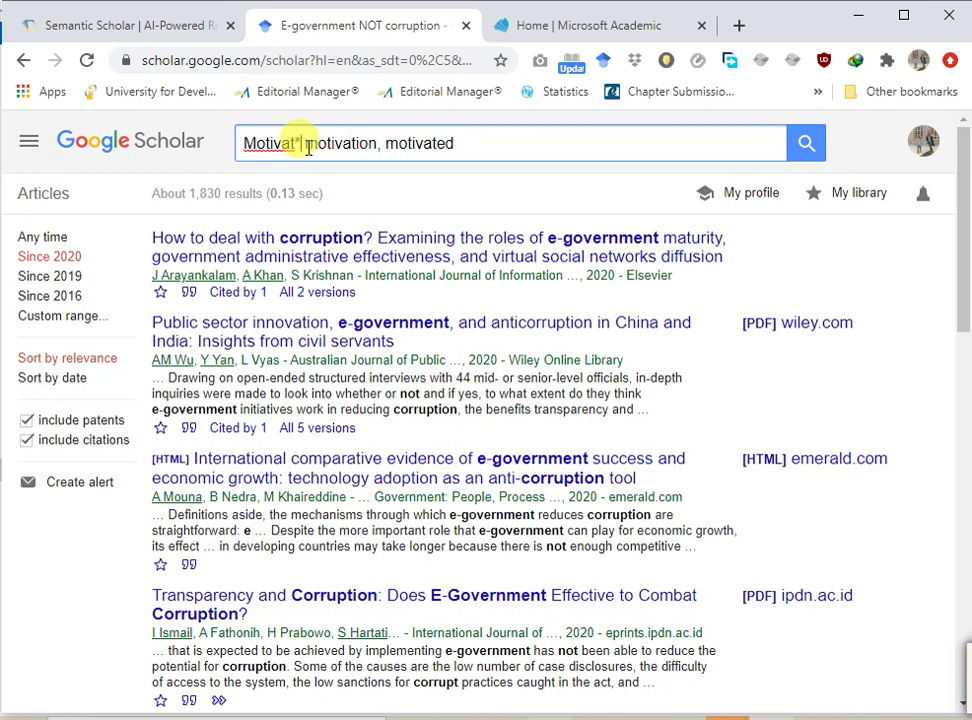
pyautogui.write('*')
pyautogui.moveTo(452, 146); pyautogui.dragTo(305, 150)
pyautogui.press('BackSpace')
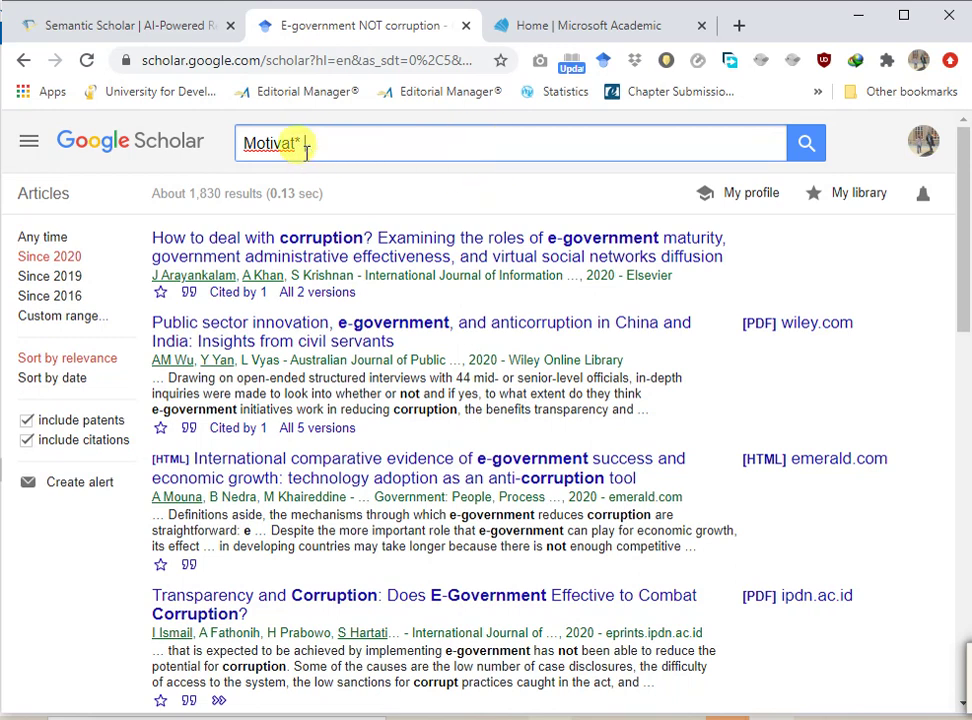
pyautogui.press('Return')
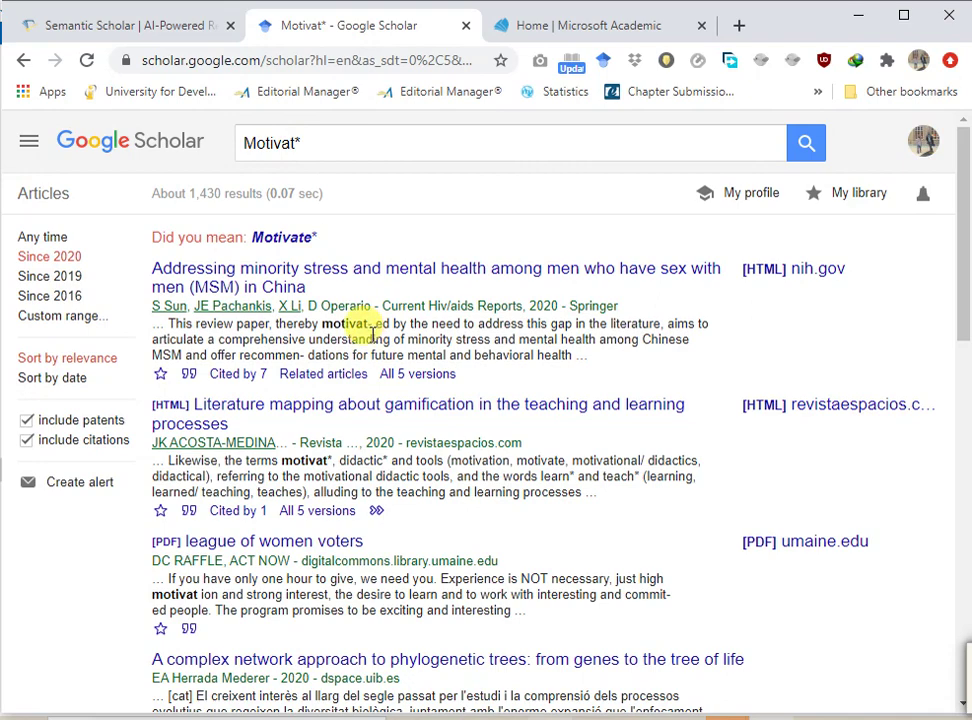
pyautogui.scroll(-2, 372, 335)
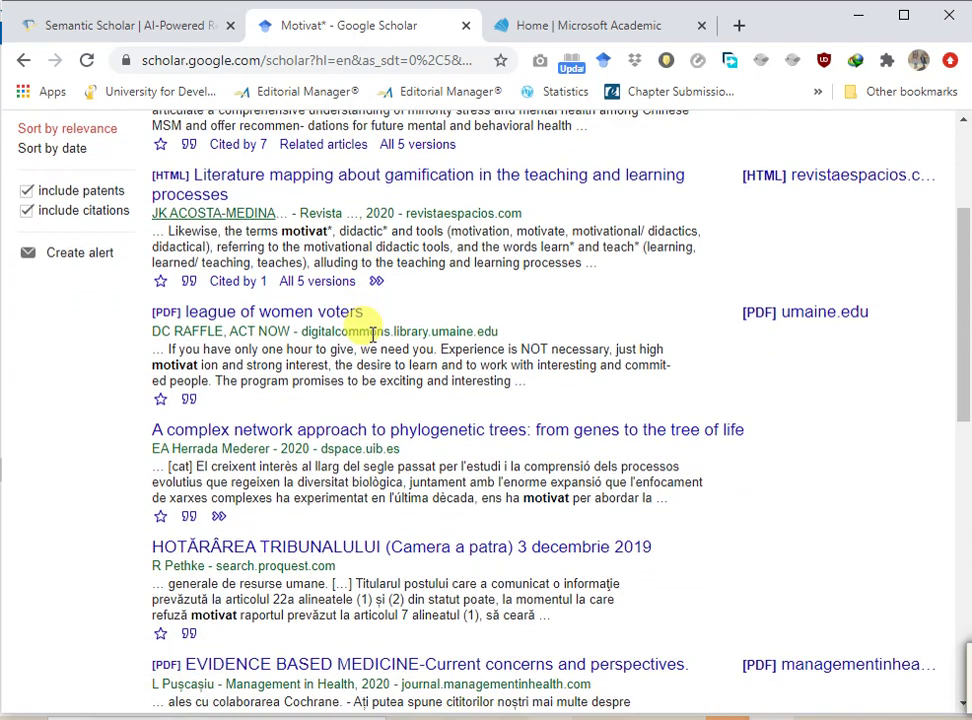
pyautogui.scroll(-1, 372, 335)
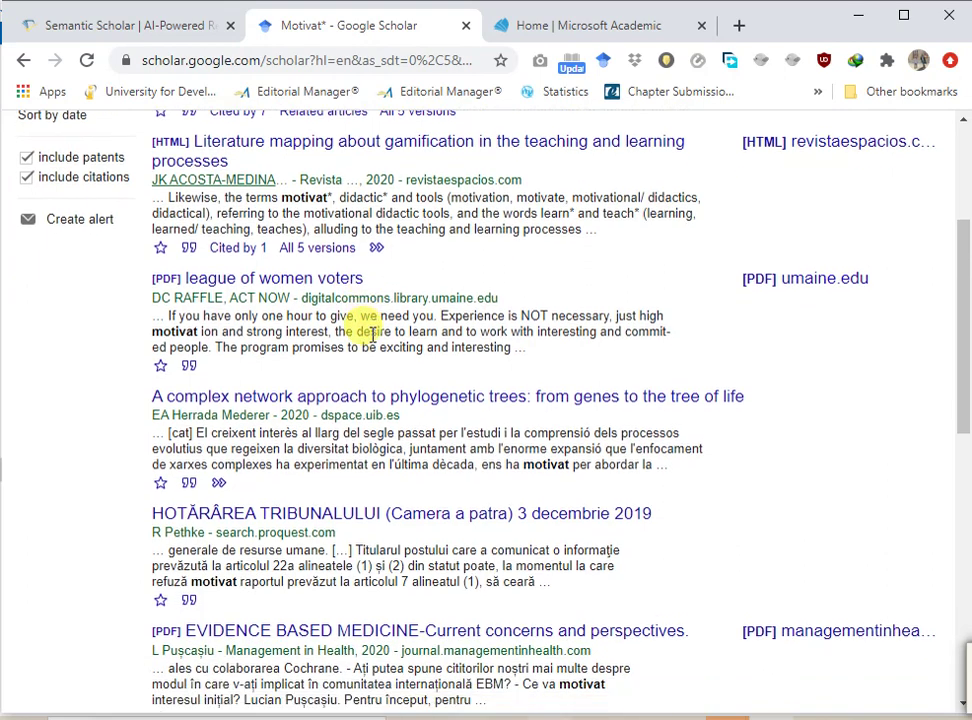
pyautogui.scroll(3, 372, 335)
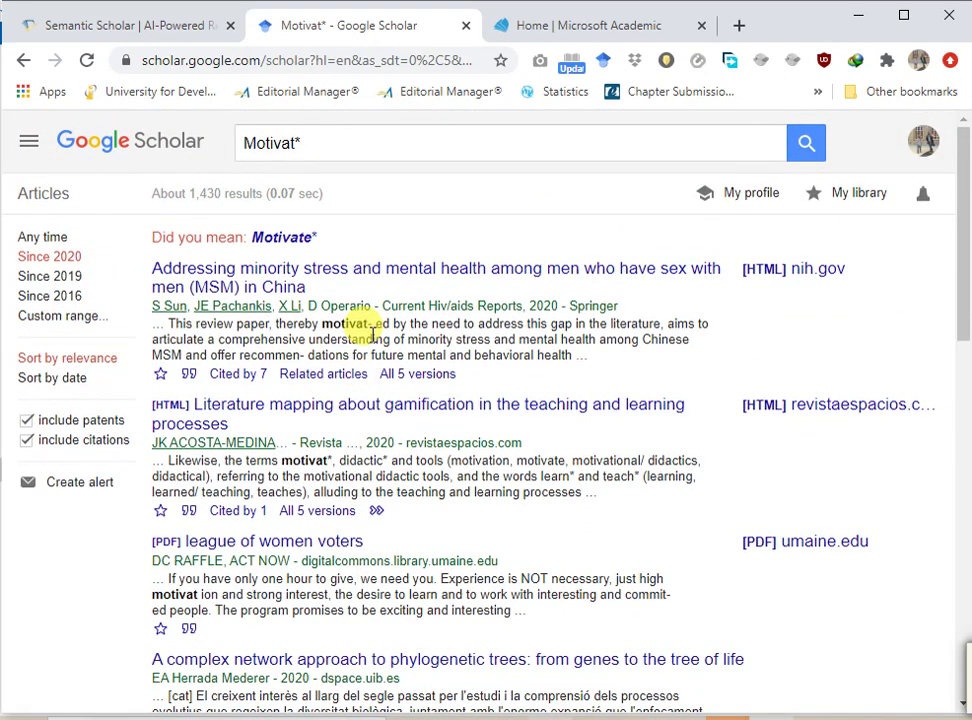
# Replace the search query with the two spelling variants "labour labor"
pyautogui.tripleClick(325, 140)
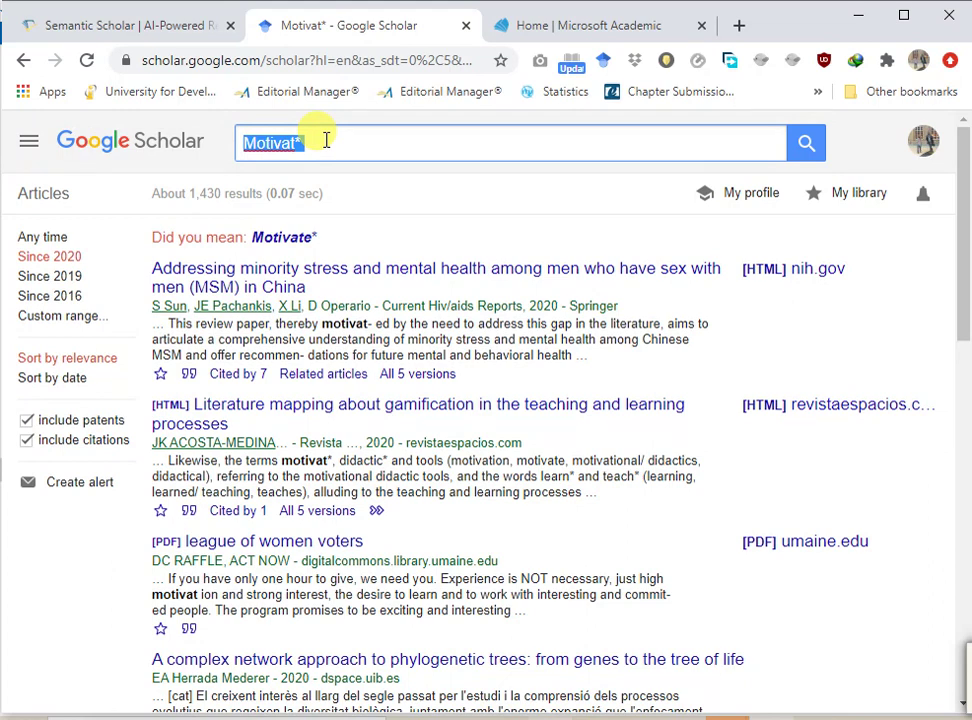
pyautogui.write('labo')
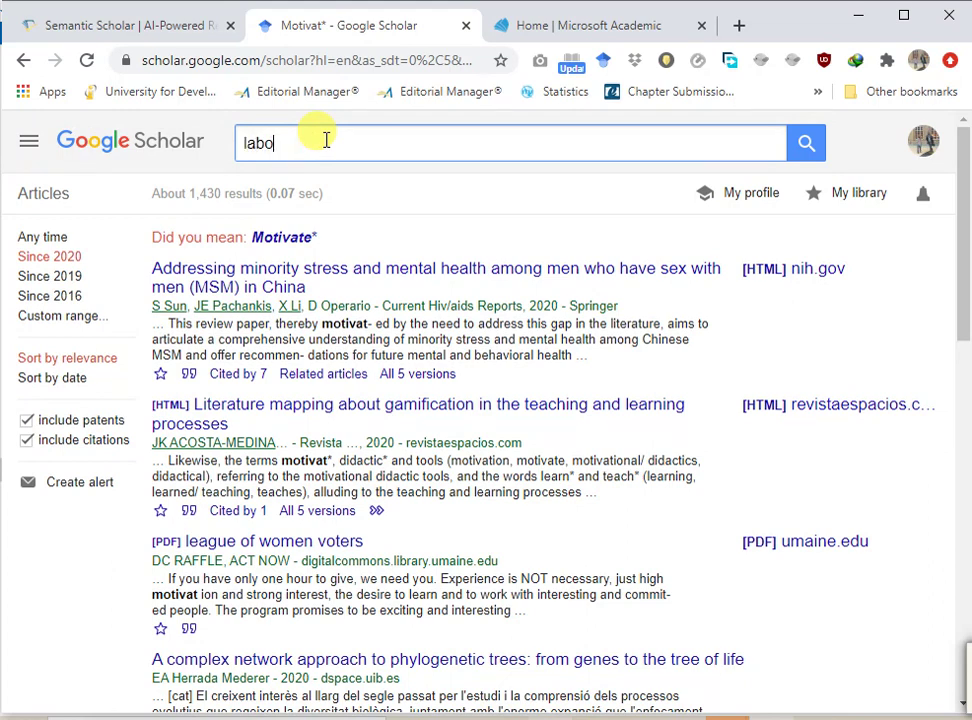
pyautogui.write('ur')
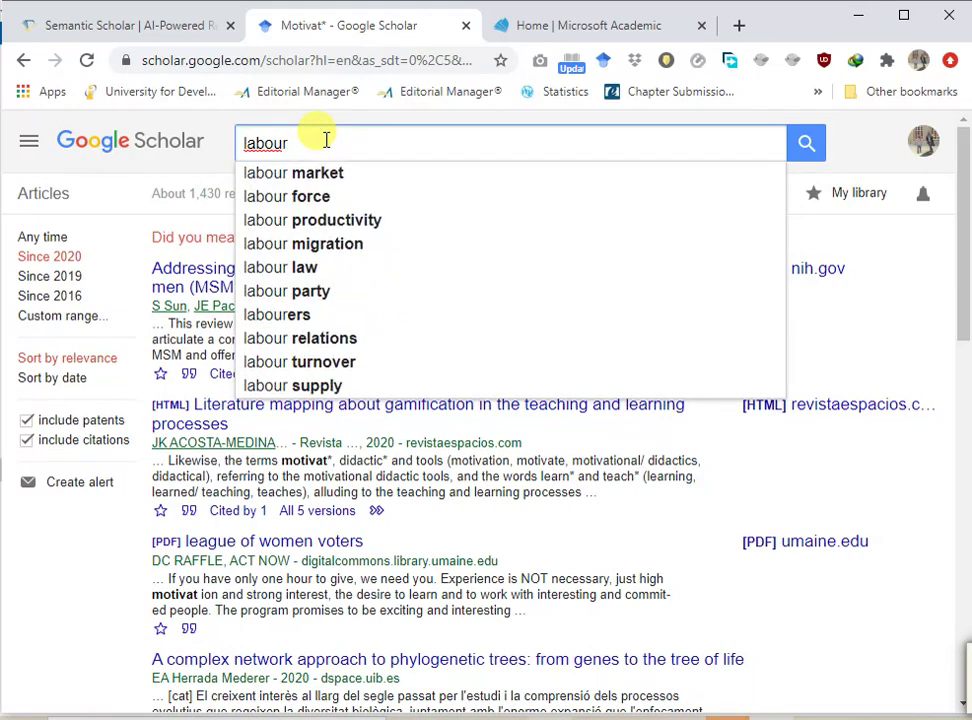
pyautogui.write(' labor')
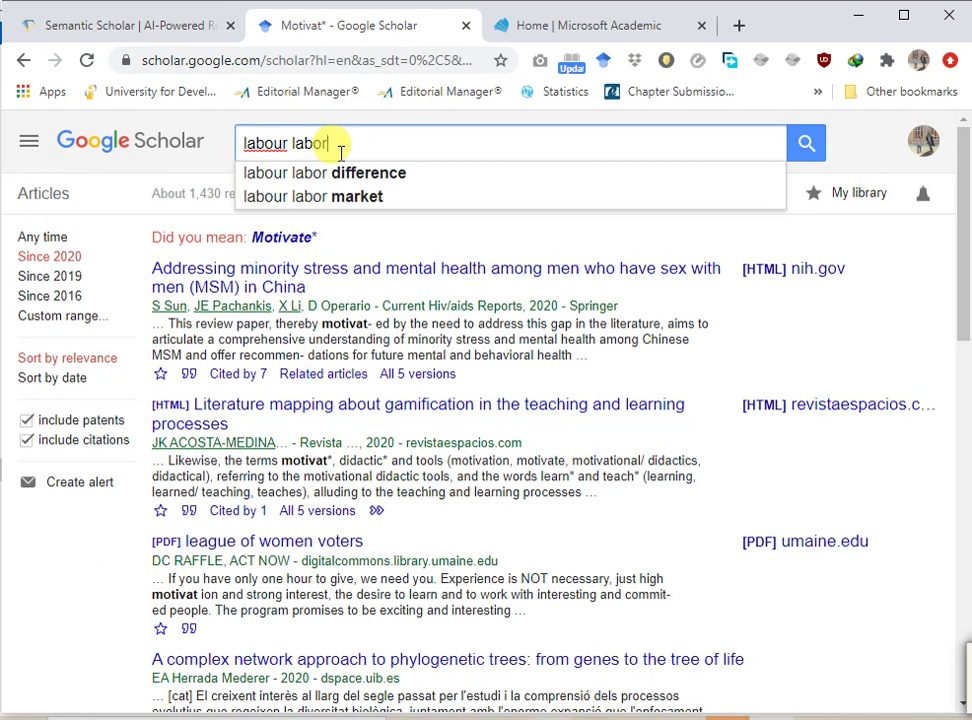
# Reduce the two spellings to the single wildcard term labo?r and run the search
pyautogui.doubleClick(290, 148)
pyautogui.write('labor')
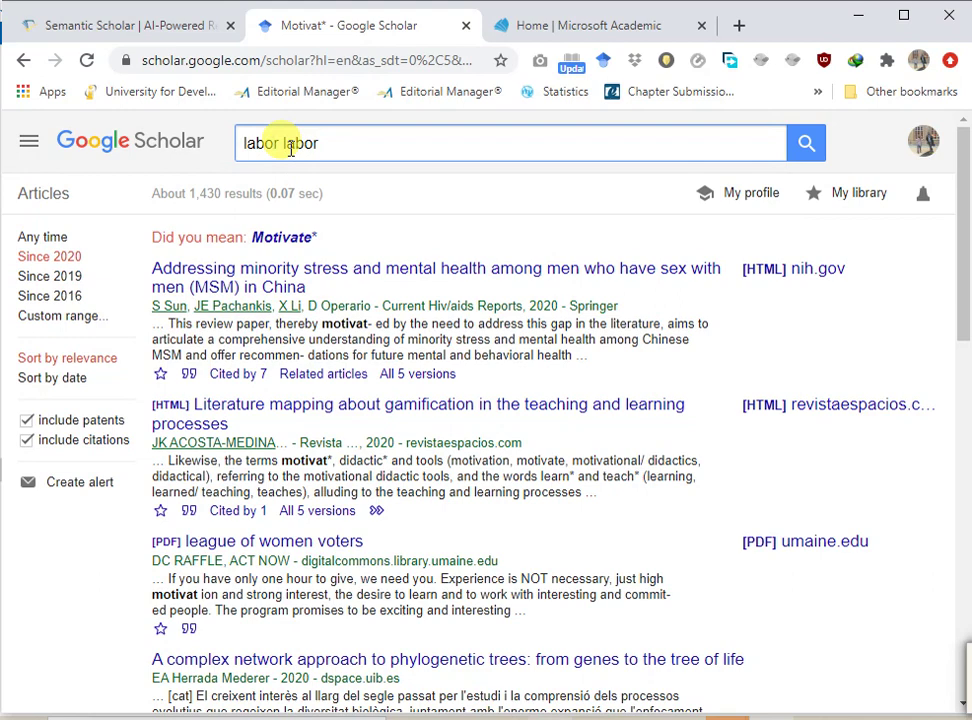
pyautogui.press('Left')
pyautogui.write('?')
pyautogui.doubleClick(305, 144)
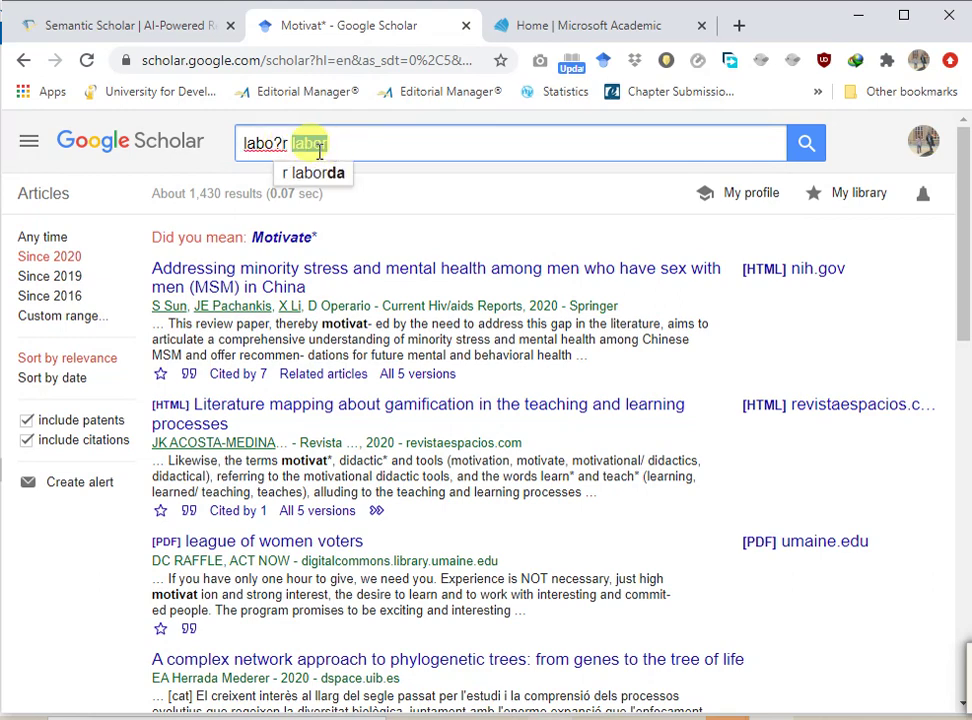
pyautogui.press('BackSpace')
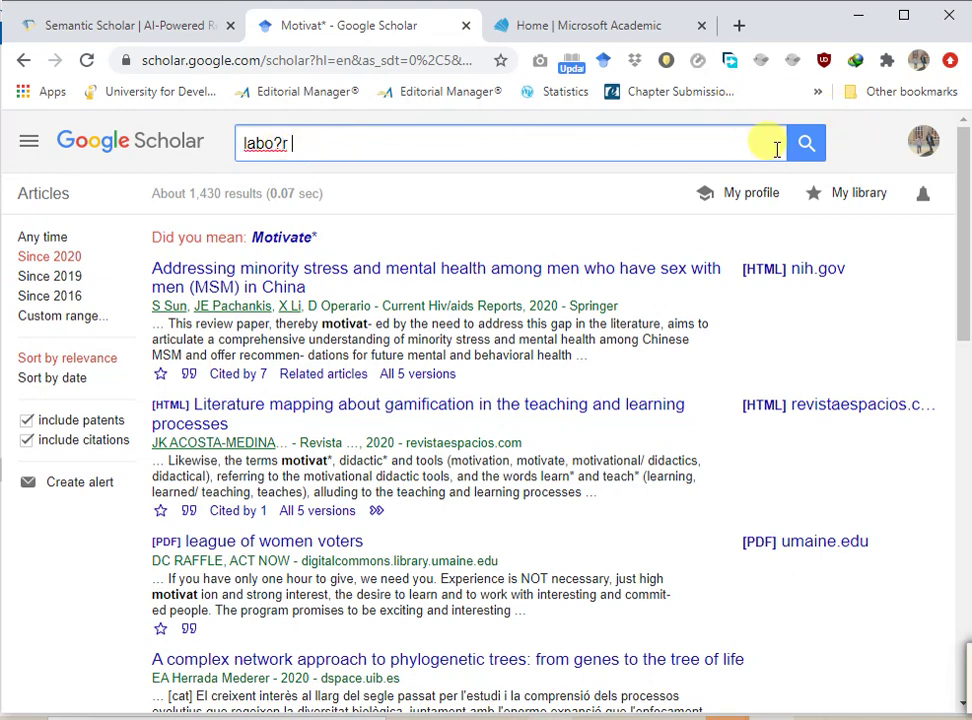
pyautogui.click(816, 157)
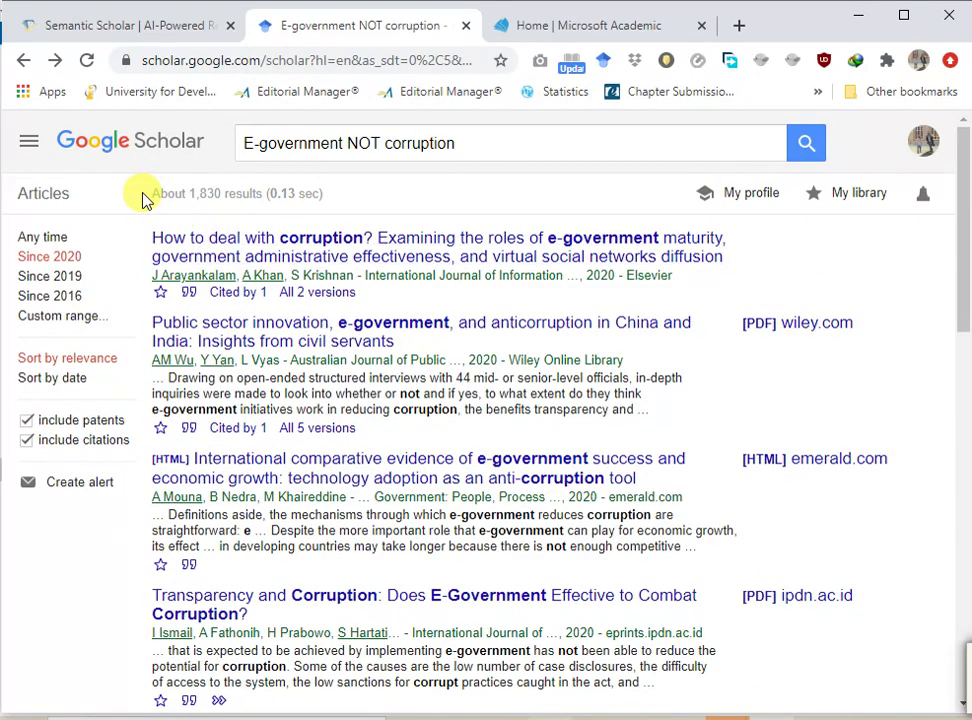
# Open the advanced search form and dismiss the low-battery notification
pyautogui.click(28, 150)
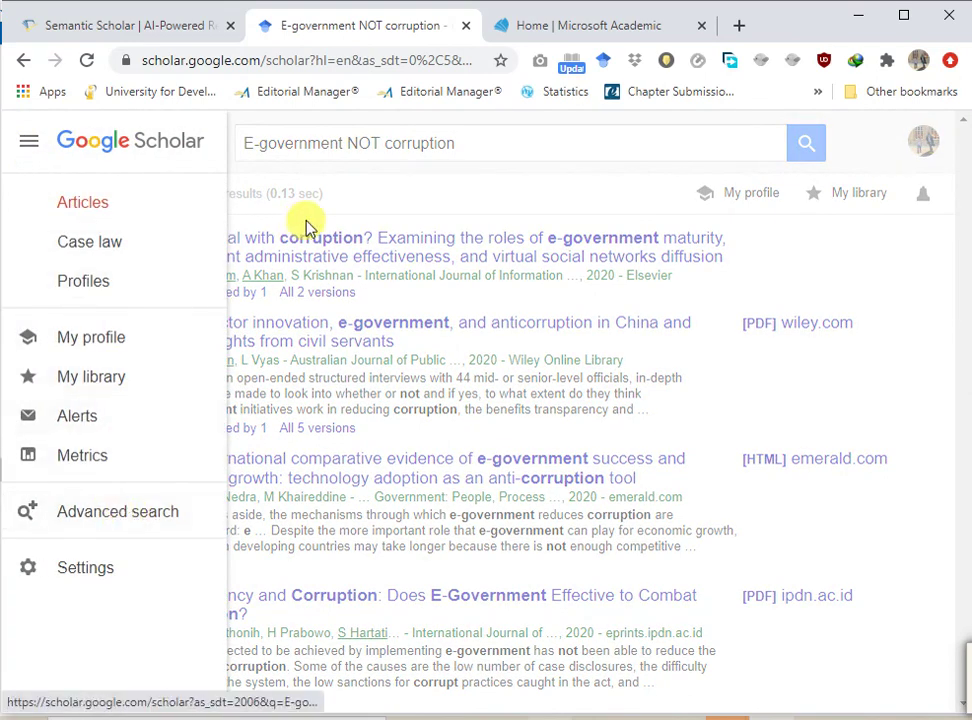
pyautogui.click(354, 180)
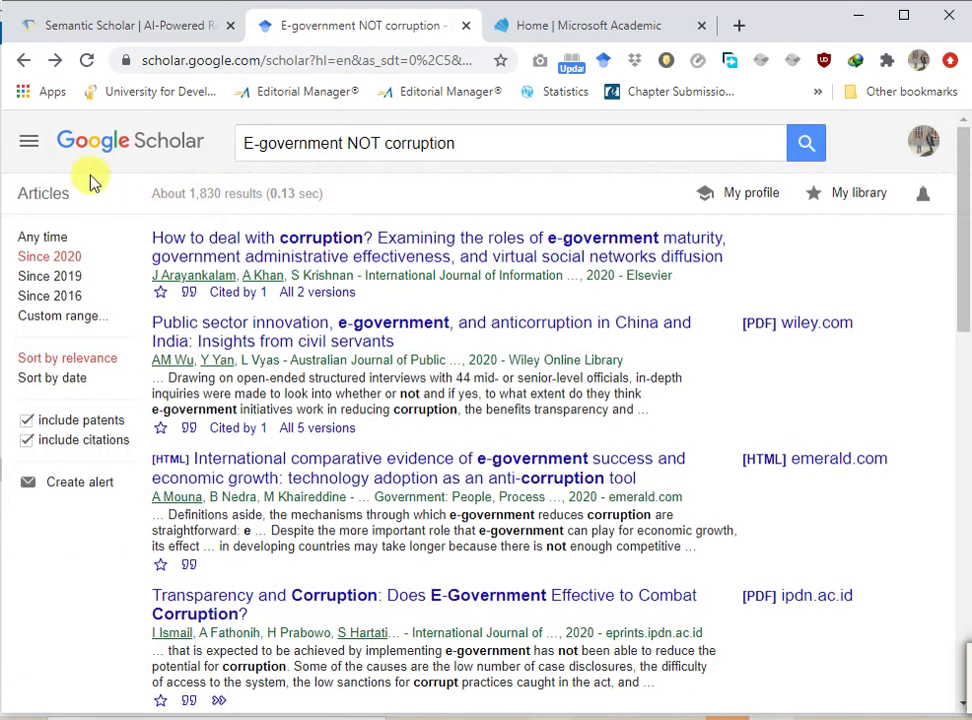
pyautogui.click(27, 145)
pyautogui.click(114, 535)
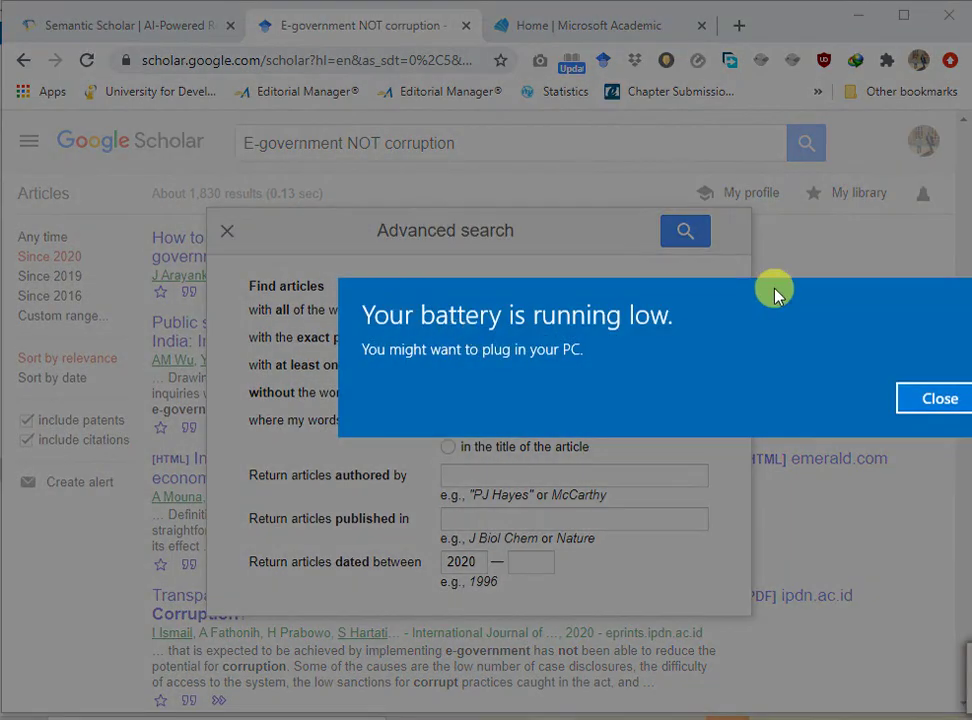
pyautogui.click(940, 399)
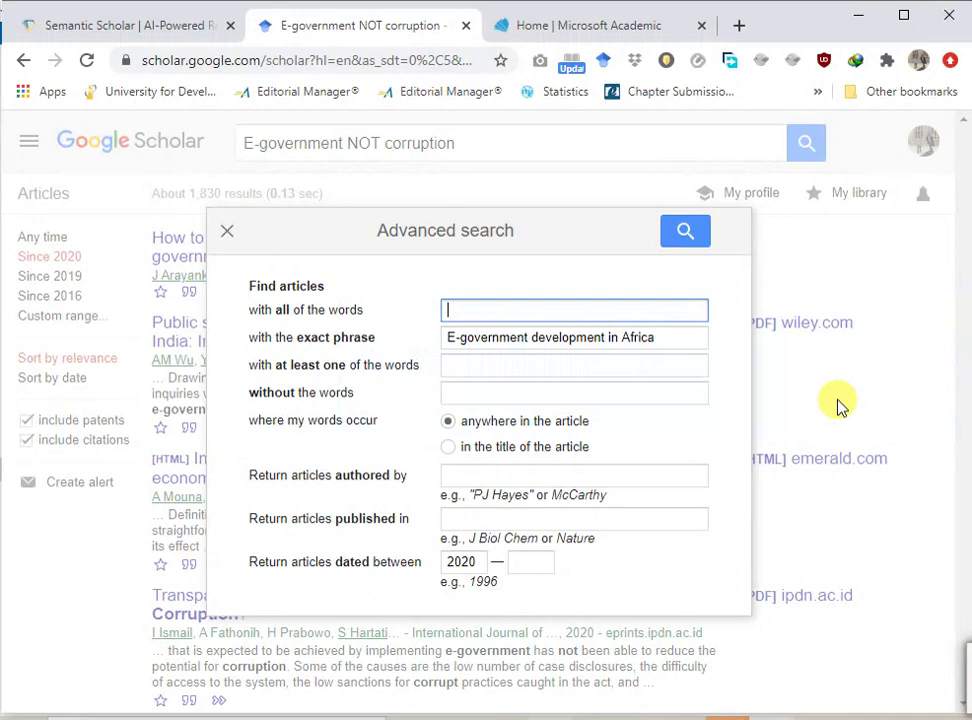
# Move "E-government development in Africa" from the exact-phrase criterion to the all-of-the-words criterion
pyautogui.tripleClick(507, 338)
pyautogui.hotkey('ctrl', 'c')
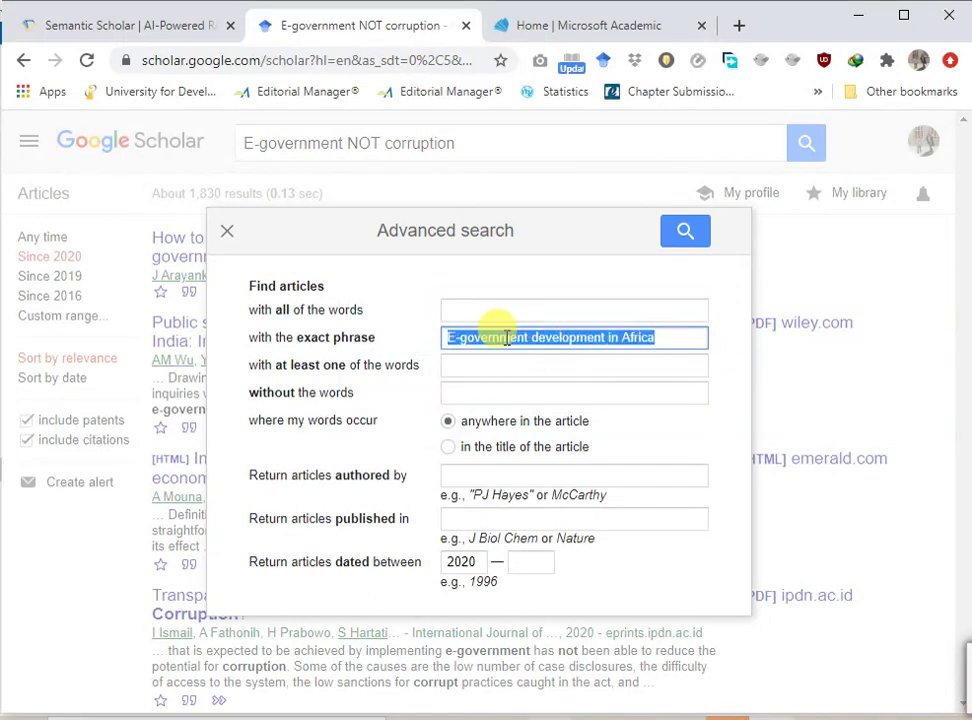
pyautogui.press('BackSpace')
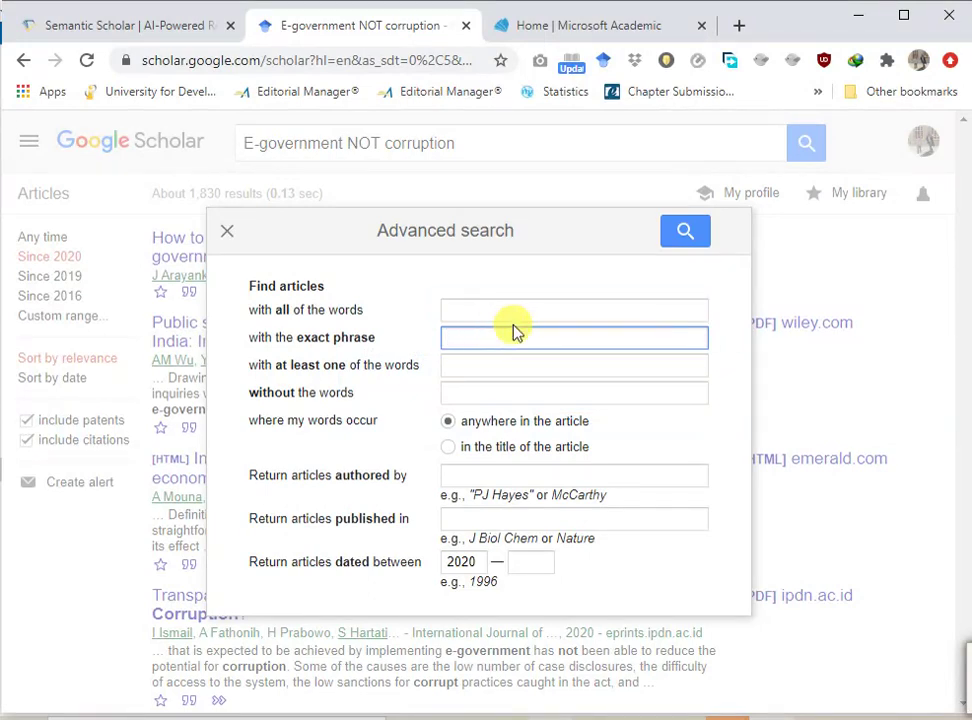
pyautogui.click(514, 310)
pyautogui.hotkey('ctrl', 'v')
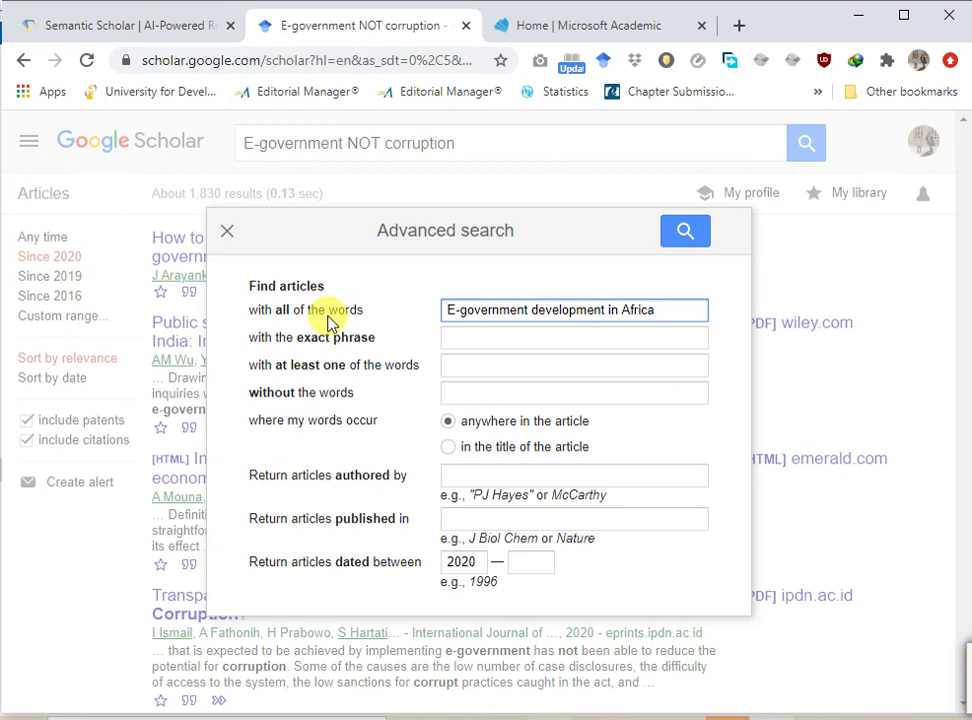
# Move "E-government development in Africa" from the all-of-the-words criterion back to the exact-phrase criterion
pyautogui.hotkey('ctrl', 'a')
pyautogui.hotkey('ctrl', 'c')
pyautogui.press('BackSpace')
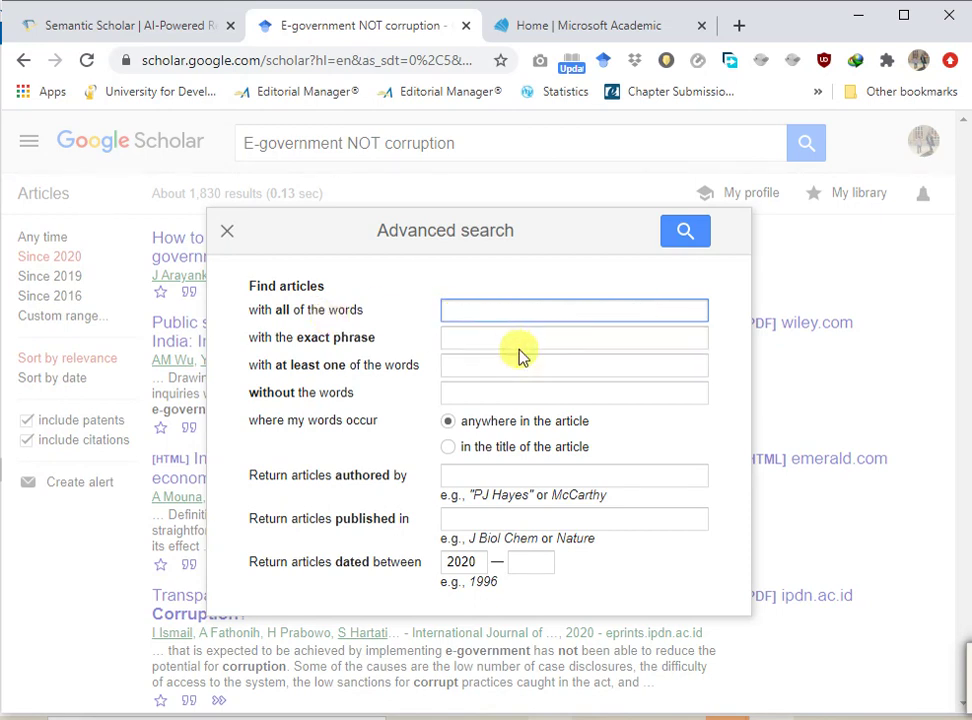
pyautogui.click(520, 342)
pyautogui.hotkey('ctrl', 'v')
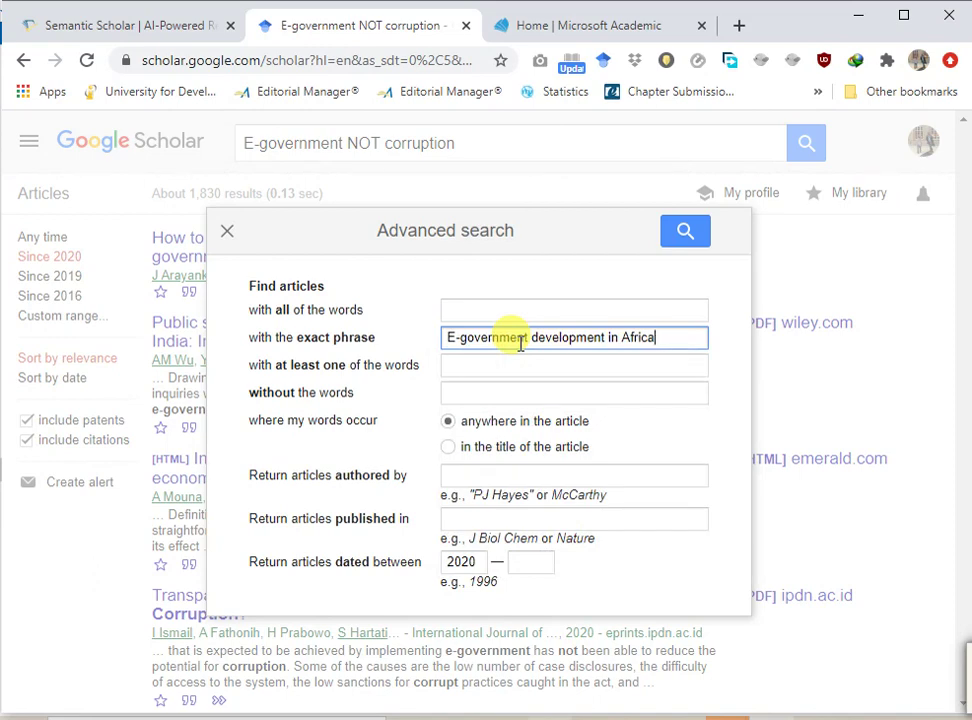
# Clear the exact phrase and enter "E-government development in Africa" as the at-least-one-of-the-words criterion
pyautogui.hotkey('ctrl', 'a')
pyautogui.press('BackSpace')
pyautogui.click(503, 365)
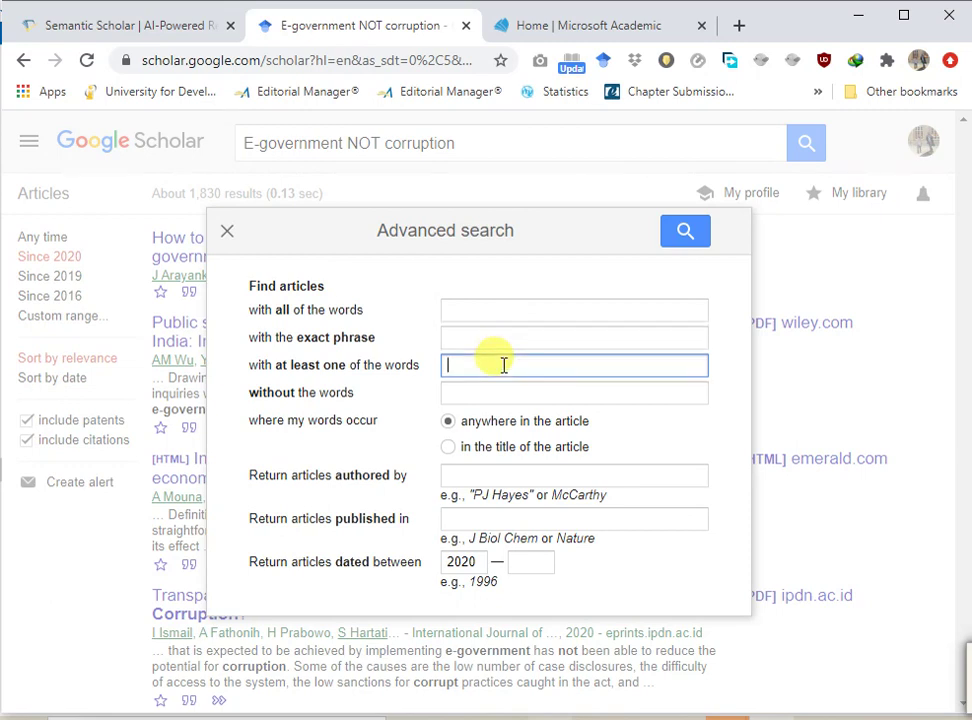
pyautogui.hotkey('ctrl', 'v')
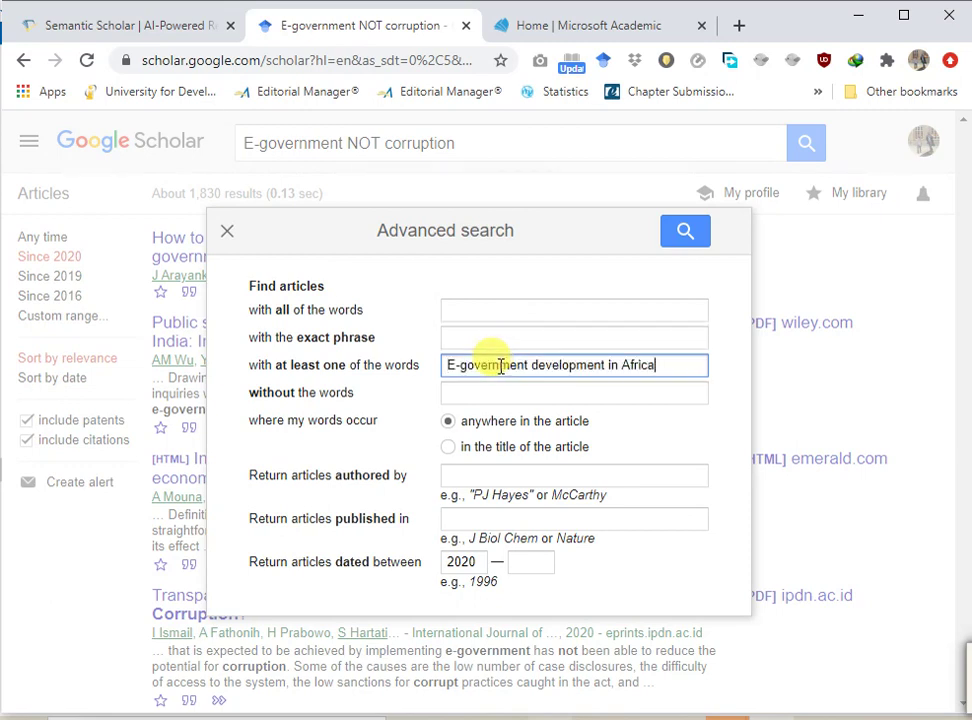
# Leave the excluded words empty and restrict matching to the title of the article
pyautogui.click(588, 392)
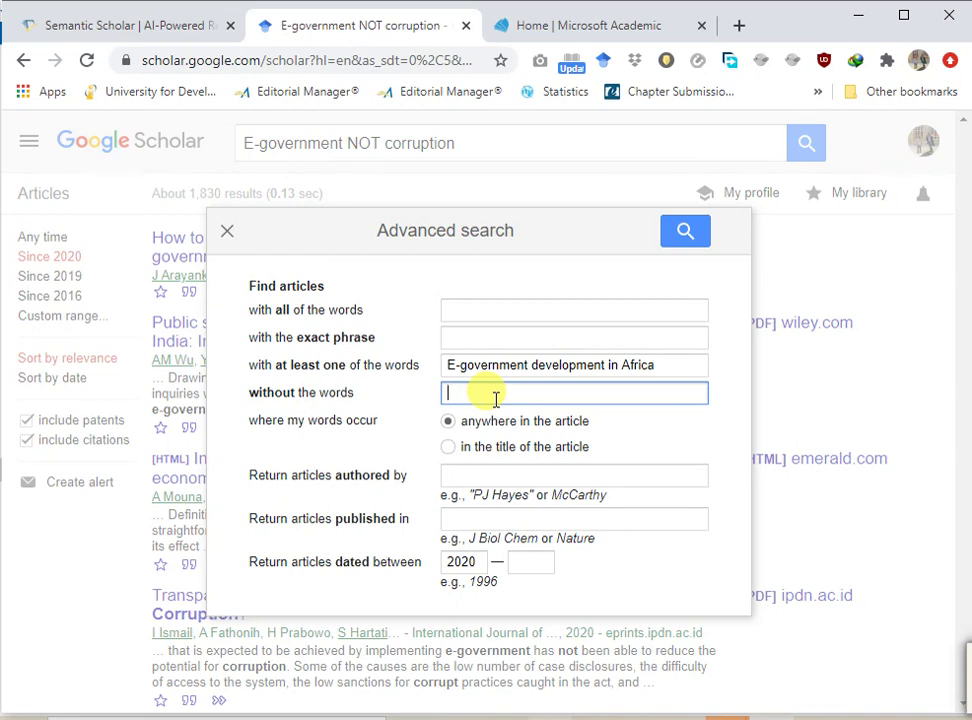
pyautogui.click(447, 458)
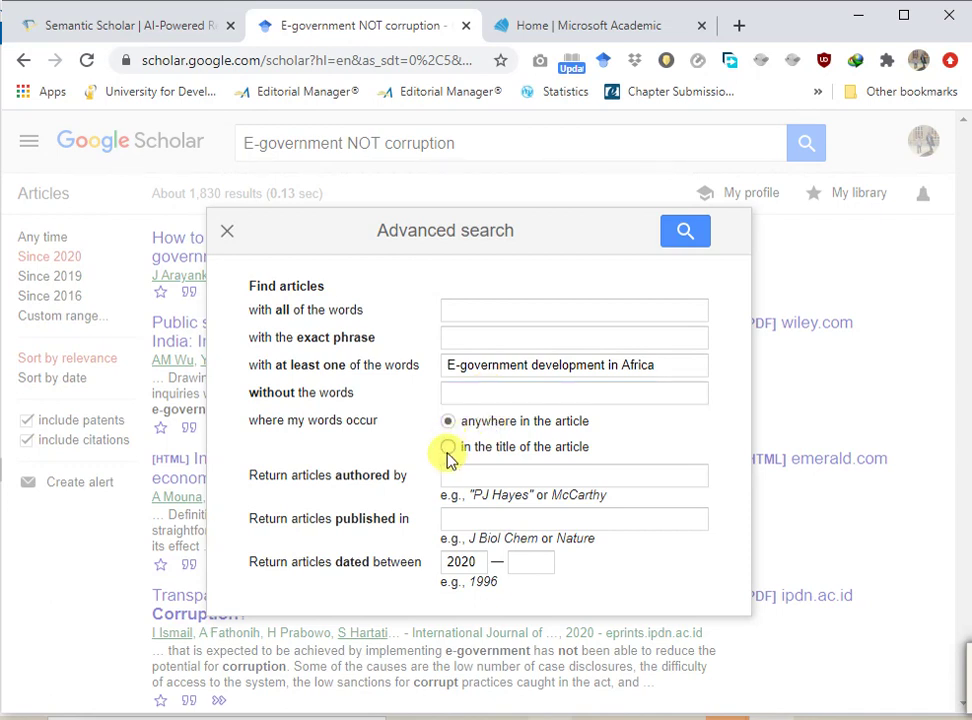
pyautogui.click(448, 450)
# Move the at-least-one-of-the-words text to the exact-phrase criterion and shorten it to "E-government development"
pyautogui.click(514, 369)
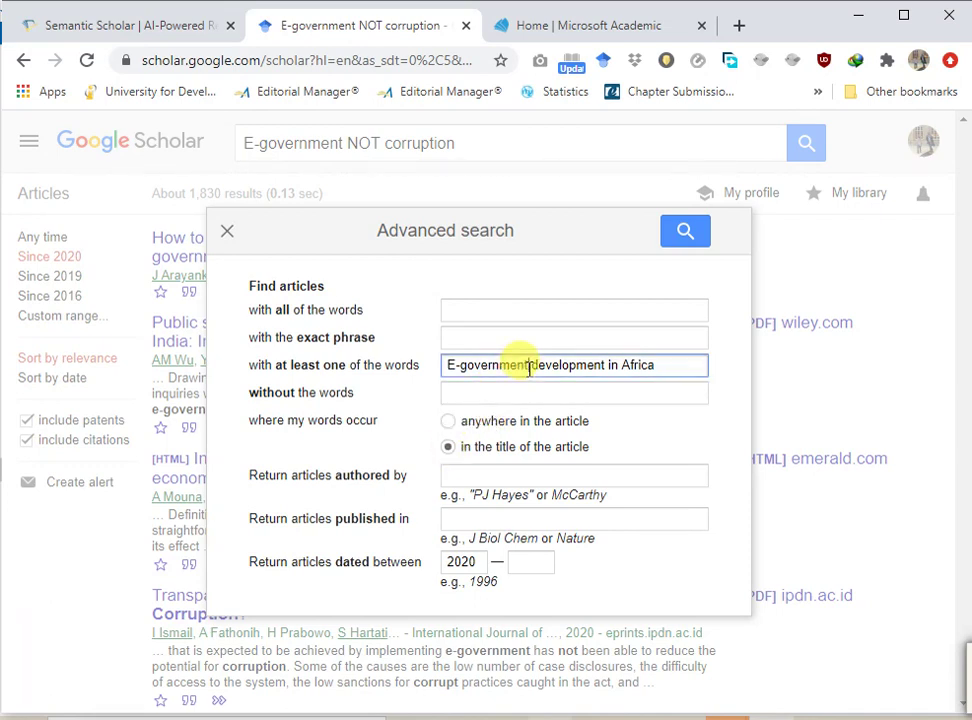
pyautogui.hotkey('ctrl', 'a')
pyautogui.hotkey('ctrl', 'c')
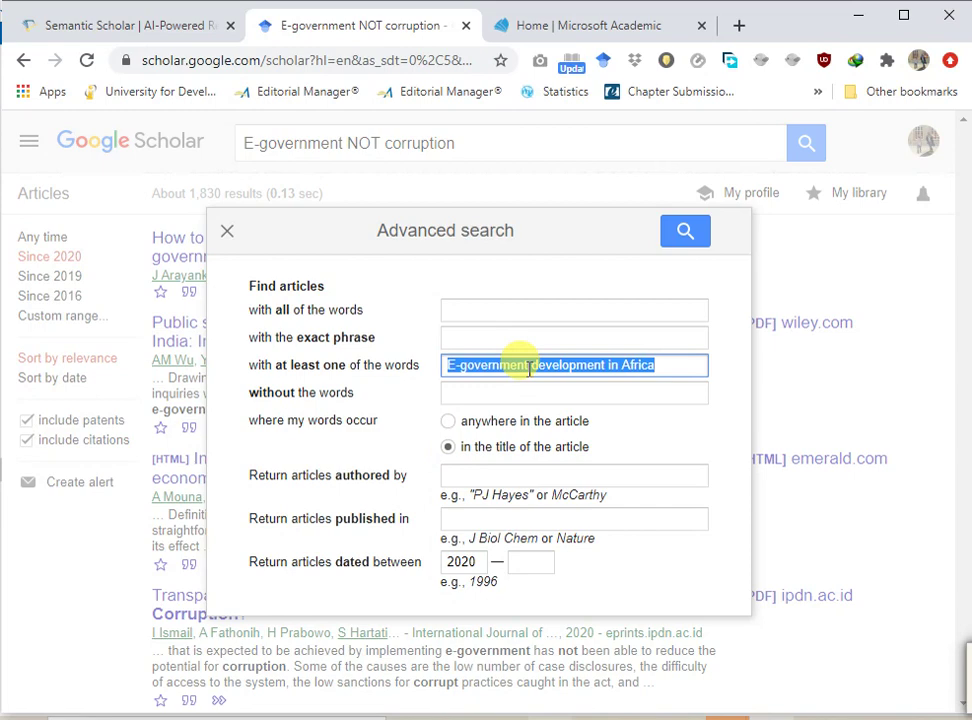
pyautogui.press('BackSpace')
pyautogui.click(492, 340)
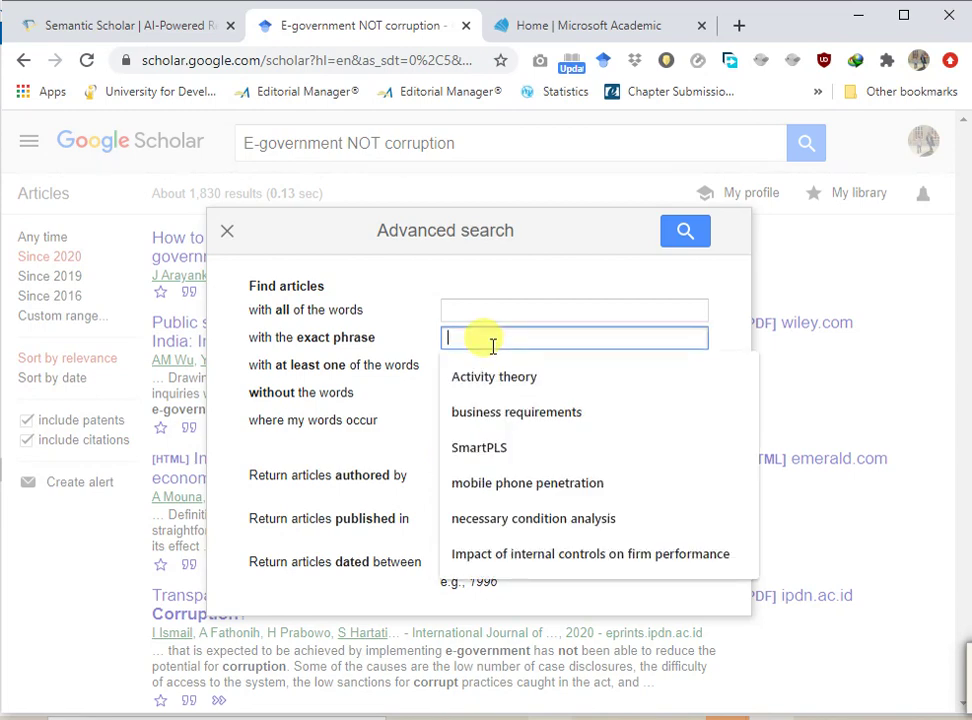
pyautogui.hotkey('ctrl', 'v')
pyautogui.doubleClick(633, 338)
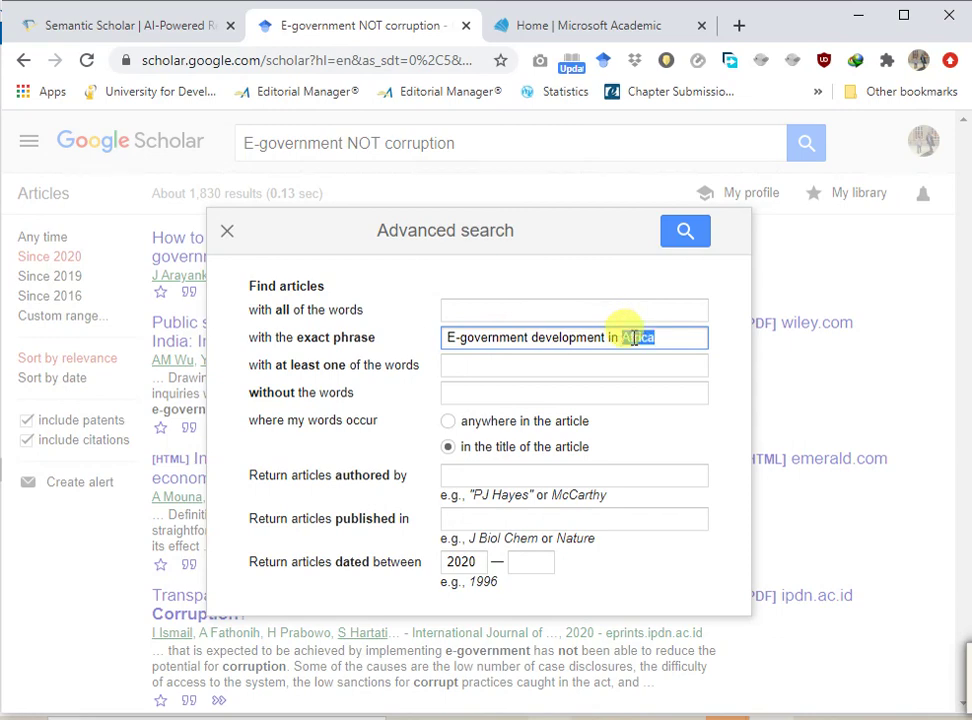
pyautogui.press('BackSpace')
pyautogui.press('BackSpace')
pyautogui.press('BackSpace')
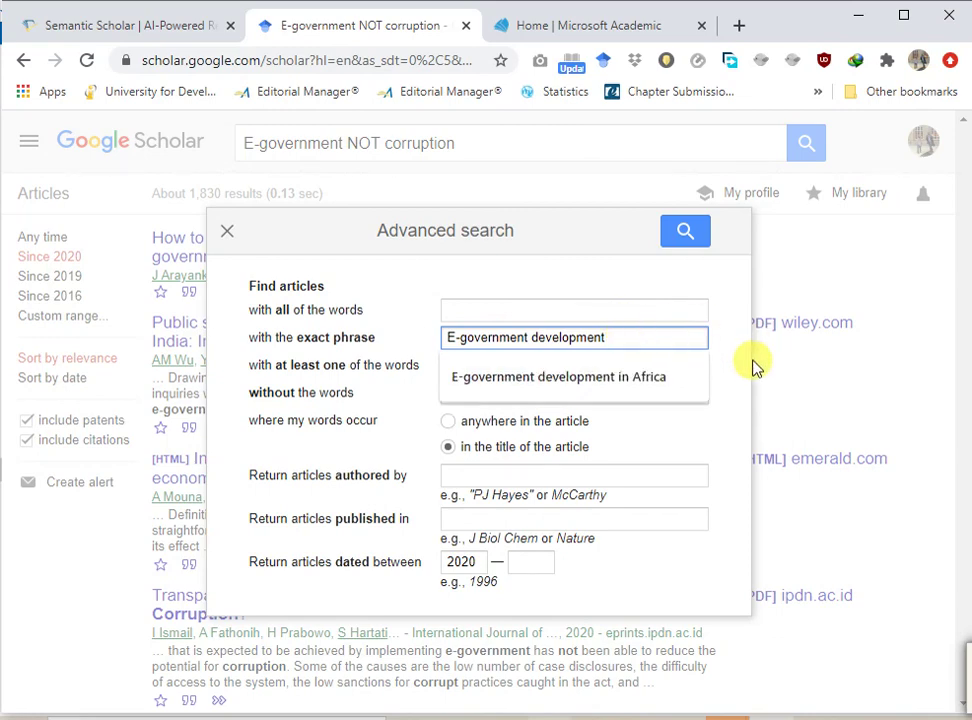
# Enter the author's full name as the authored-by criterion and run the advanced search
pyautogui.click(464, 473)
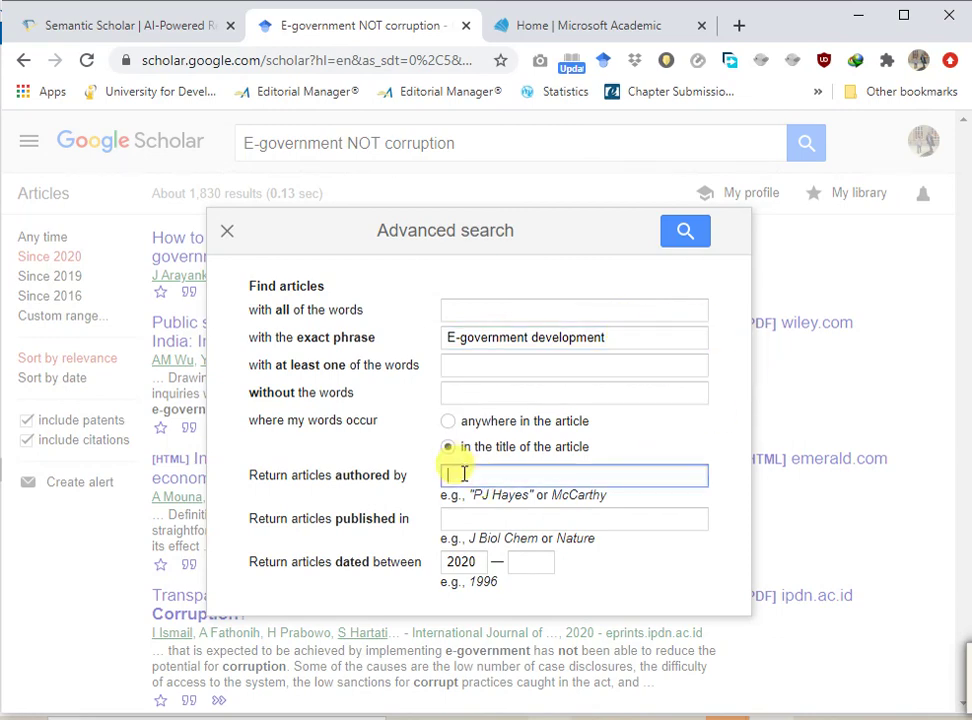
pyautogui.write('Ibrahim osman a')
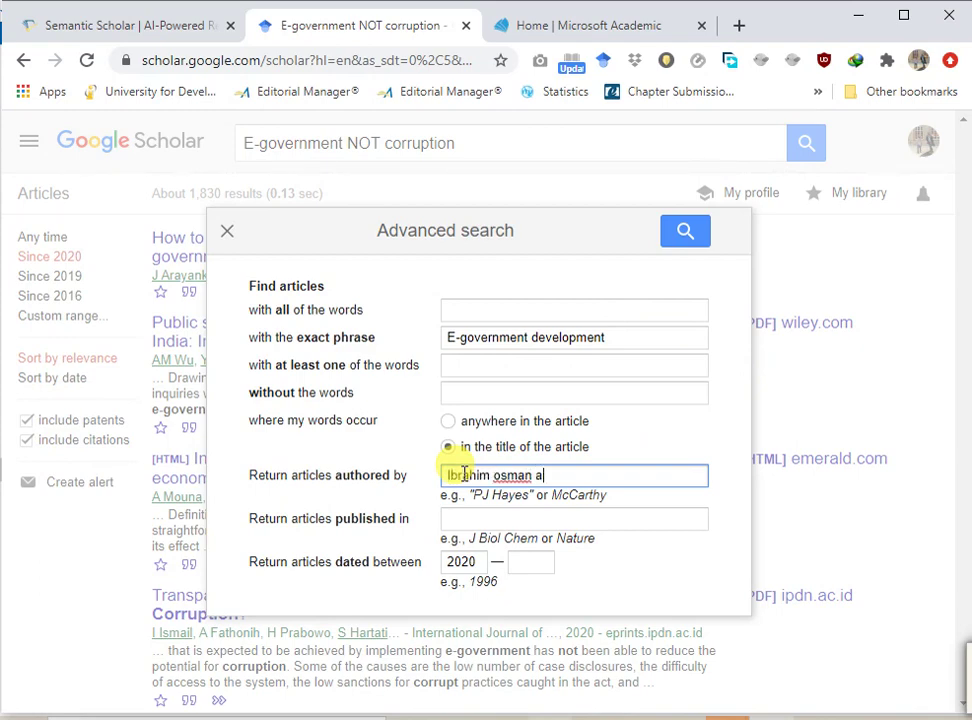
pyautogui.write('dam')
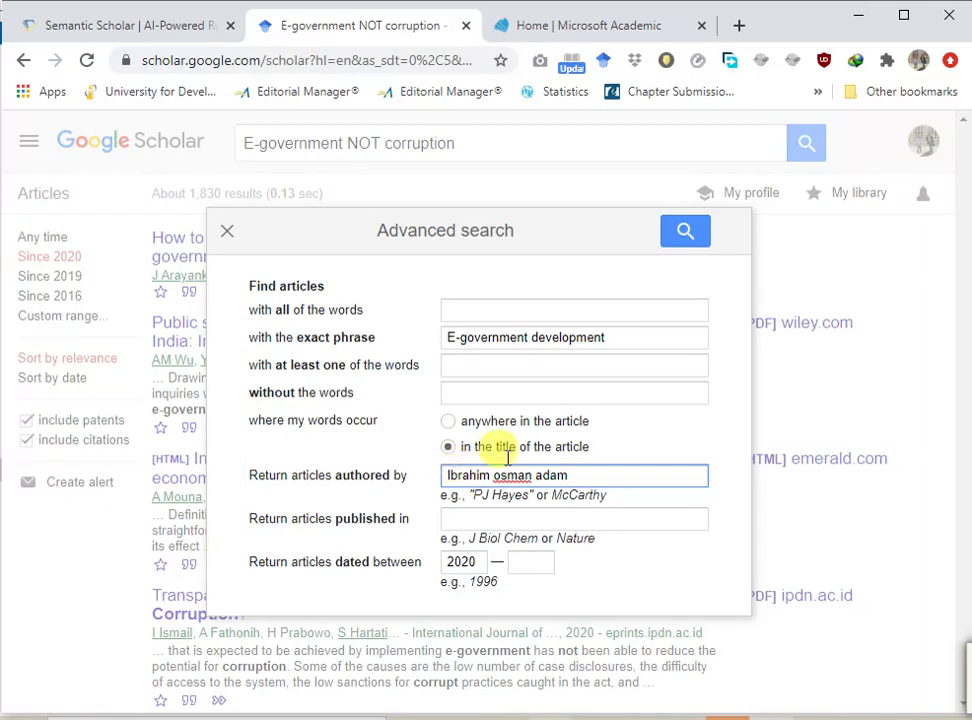
pyautogui.click(685, 233)
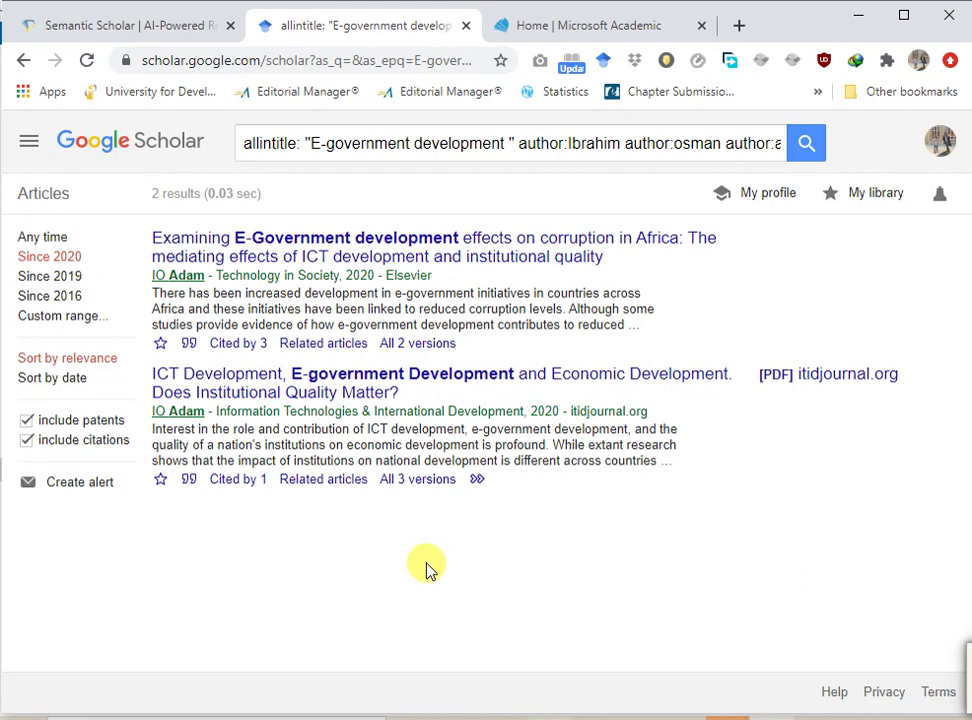
# Reopen the advanced search, clear the authored-by criterion and set the publication to "Journal of the Association for Information Systems"
pyautogui.click(30, 143)
pyautogui.click(90, 516)
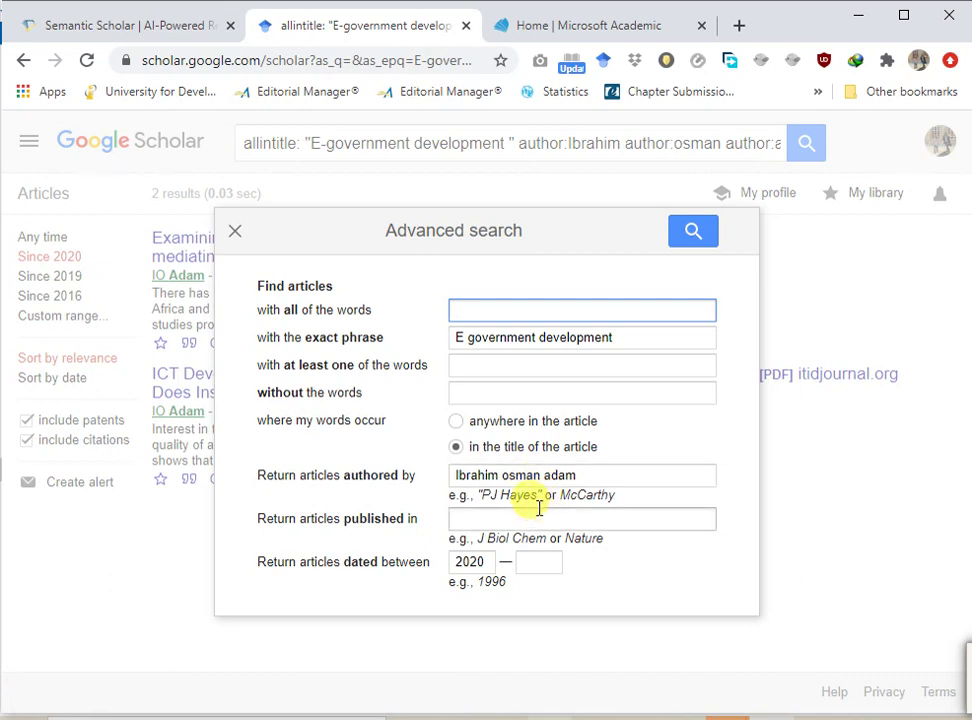
pyautogui.tripleClick(530, 475)
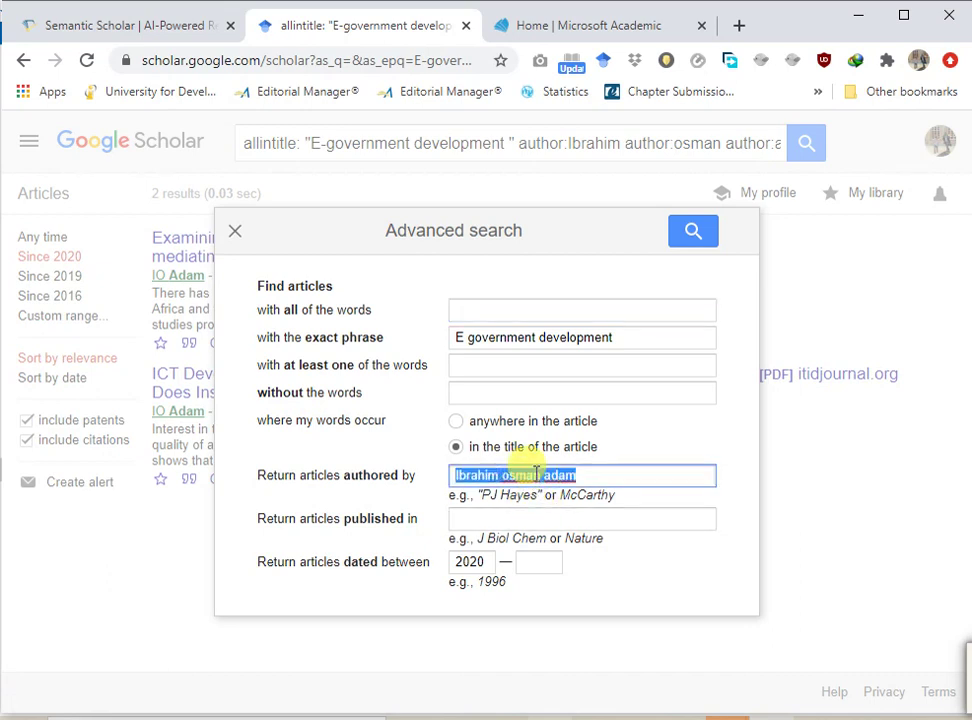
pyautogui.press('BackSpace')
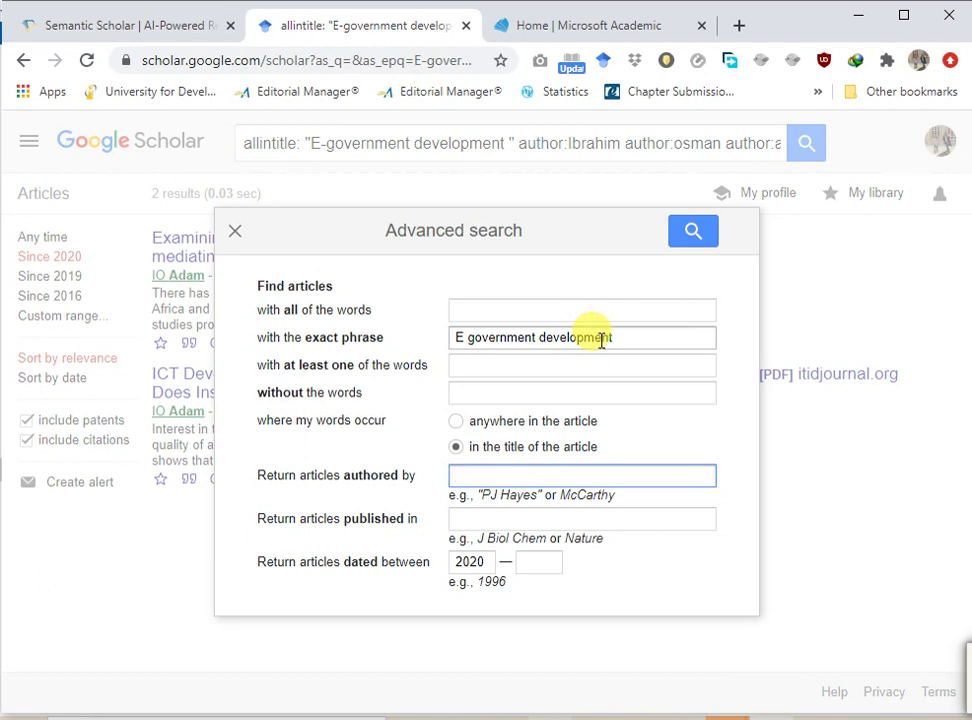
pyautogui.click(537, 515)
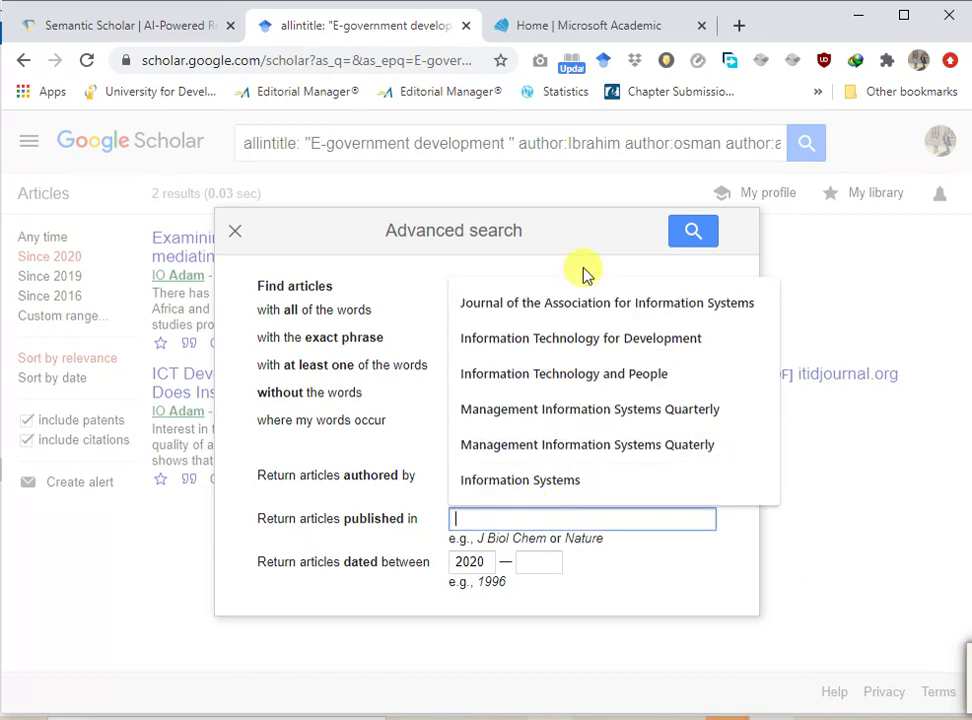
pyautogui.click(581, 303)
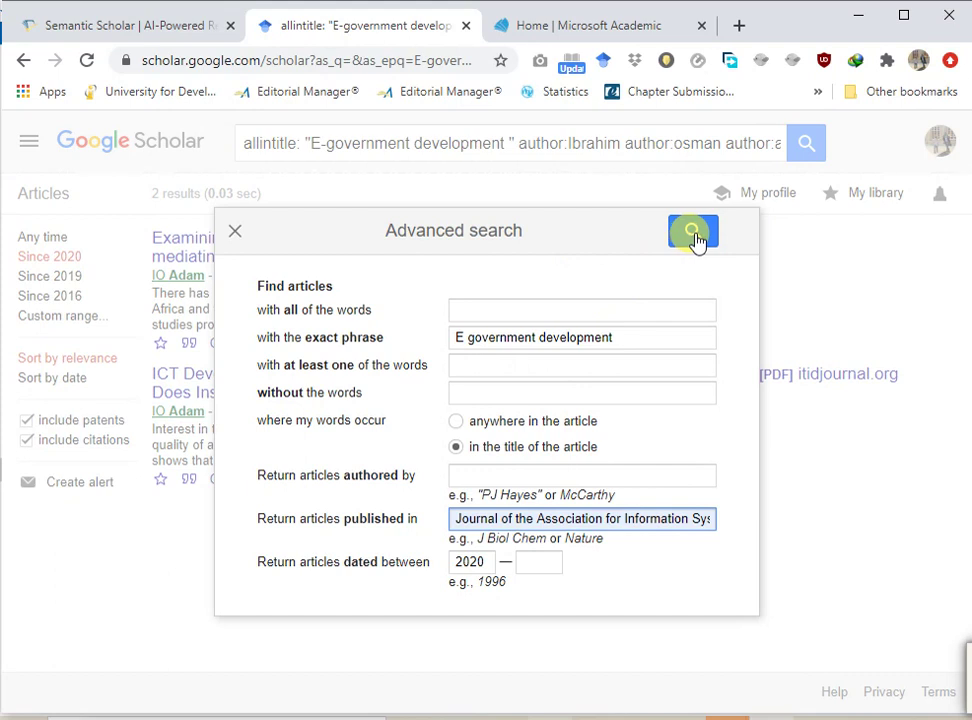
# Clear the start year of the date range and run the advanced search
pyautogui.doubleClick(474, 561)
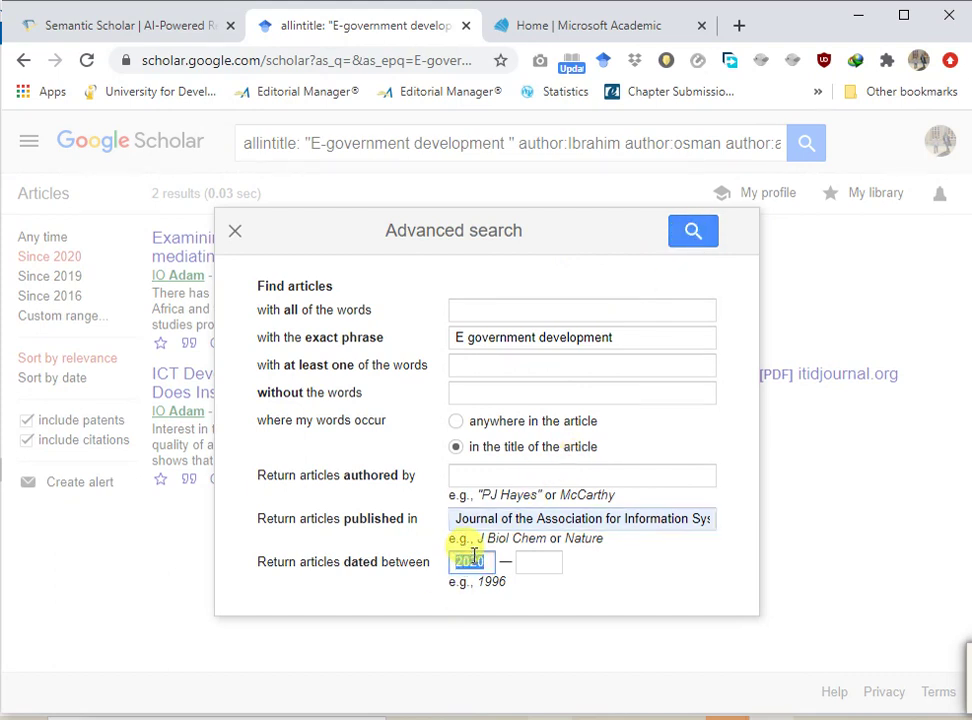
pyautogui.press('BackSpace')
pyautogui.click(693, 231)
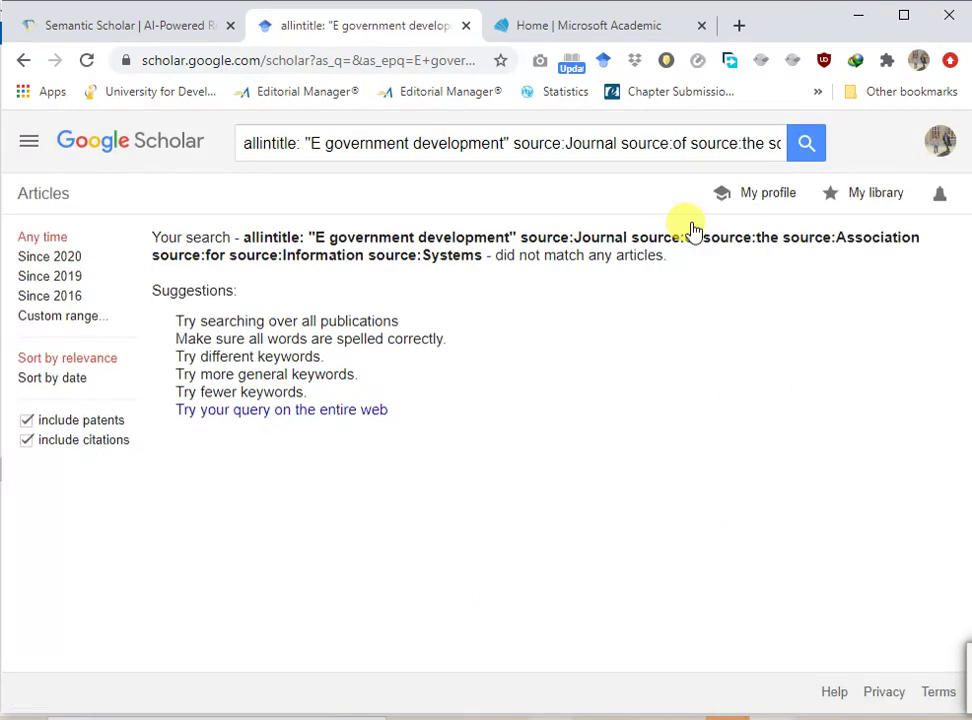
# Reopen the advanced search, change the word matching to anywhere in the article and run the search again
pyautogui.click(31, 146)
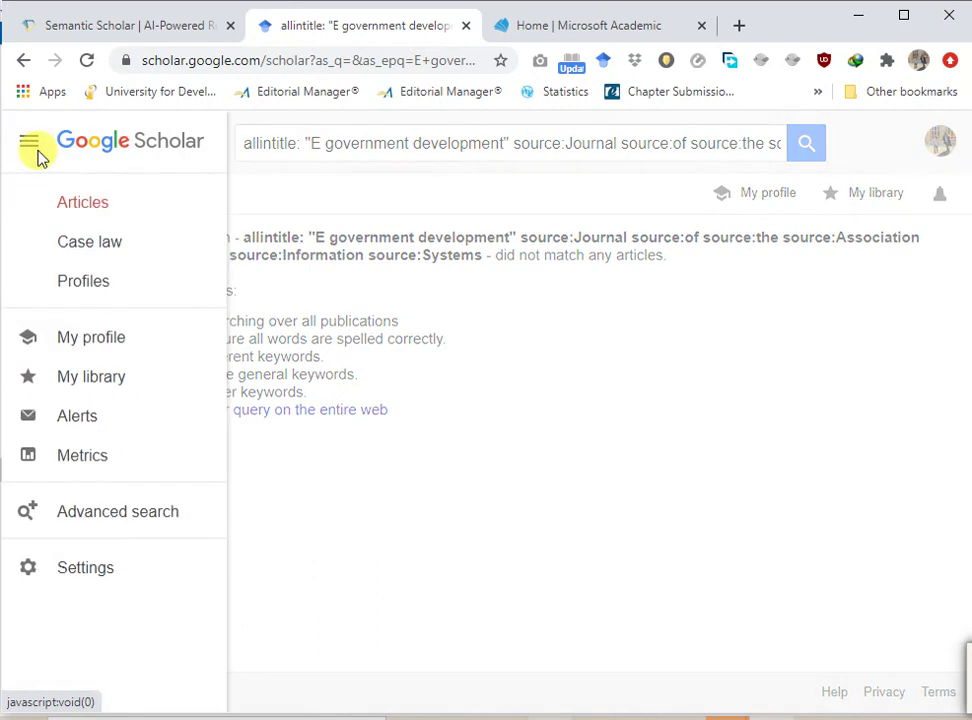
pyautogui.click(121, 525)
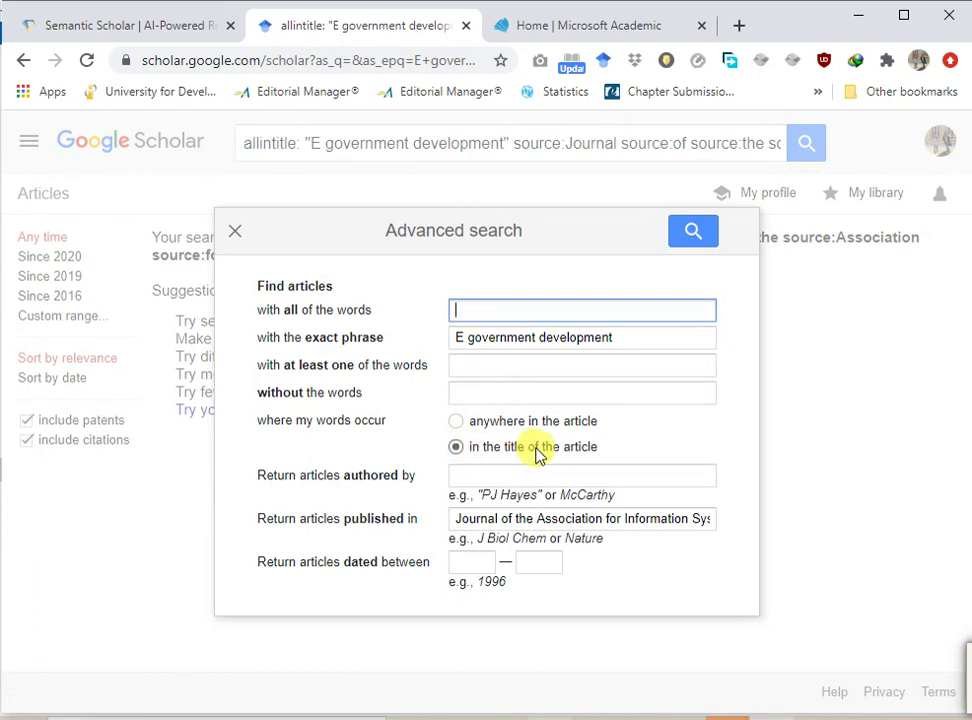
pyautogui.click(480, 424)
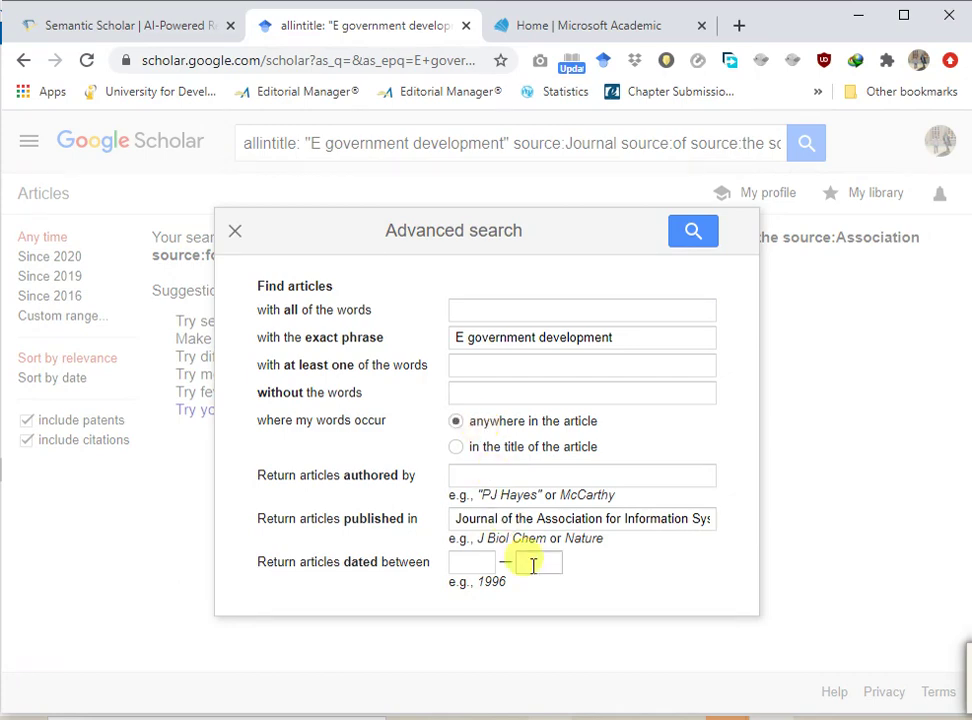
pyautogui.click(696, 224)
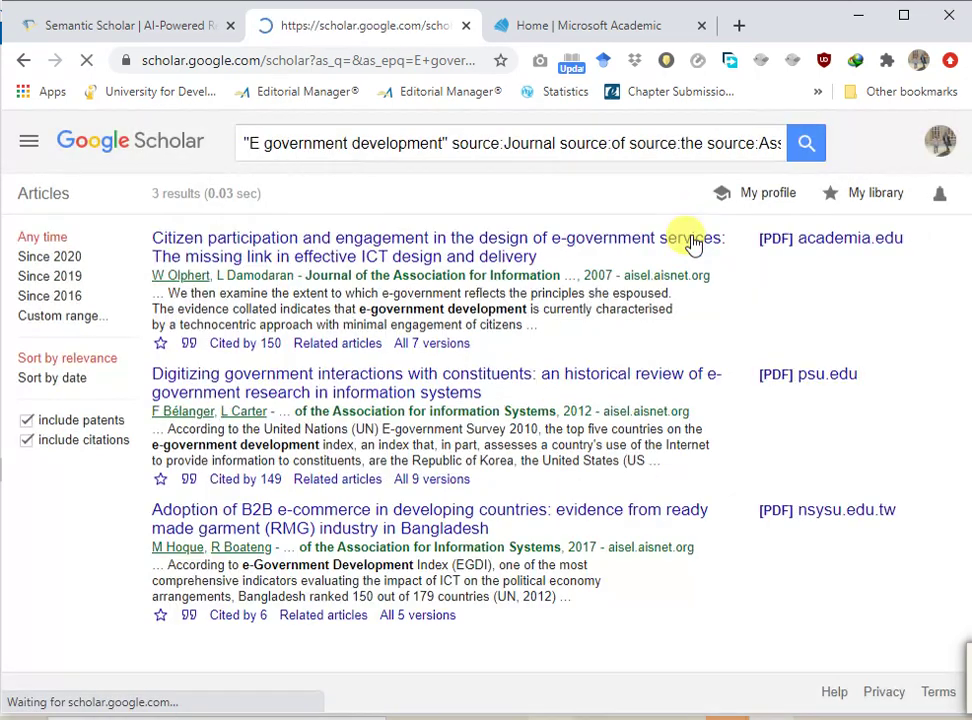